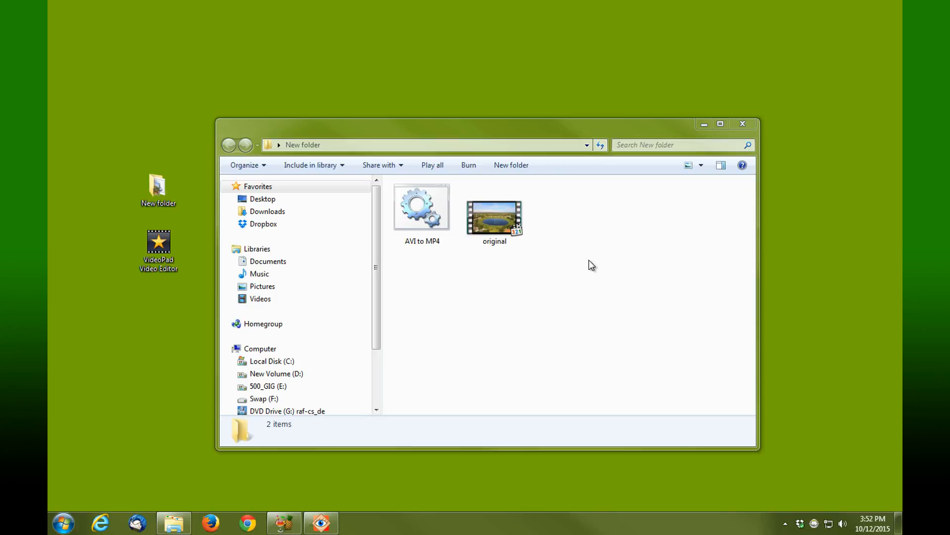
Step: Switch to HandBrake and load the single video file original from New folder as the source
click(431, 218)
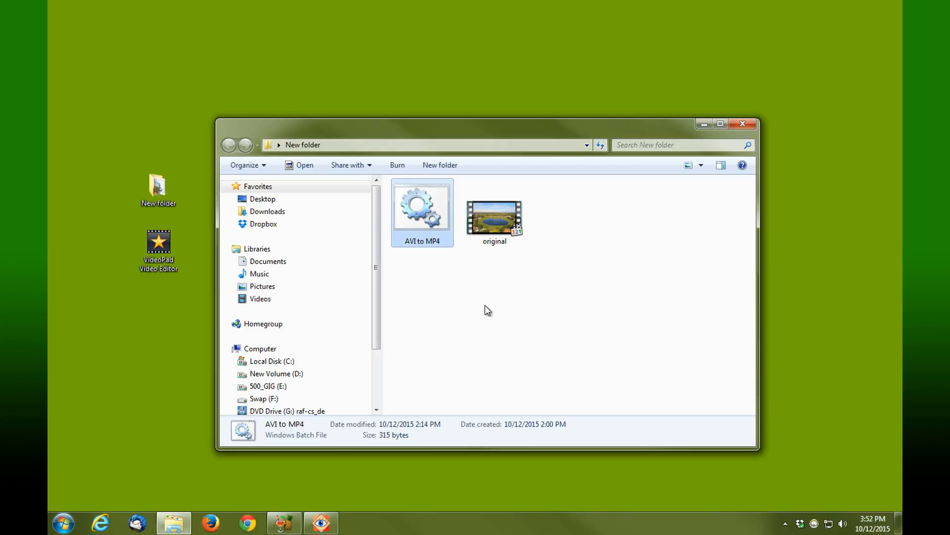
click(276, 527)
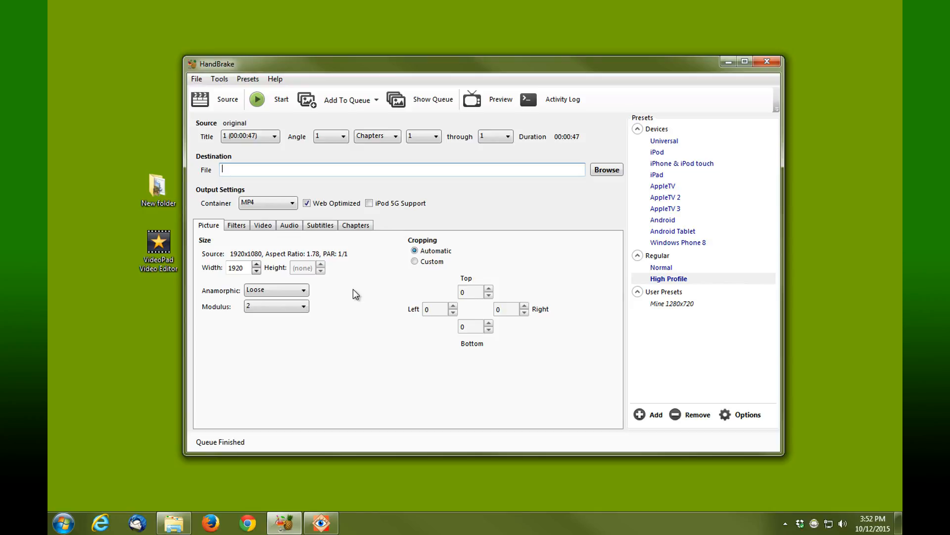
click(228, 103)
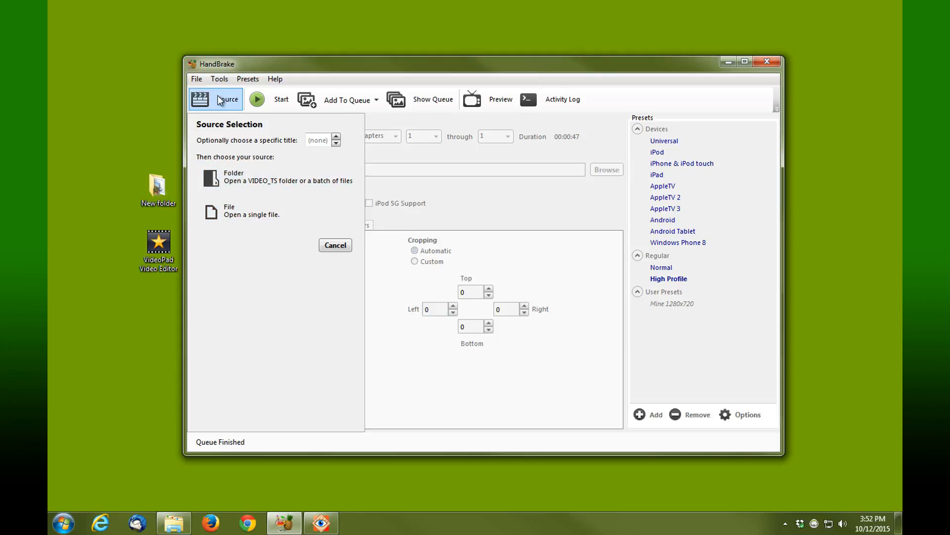
click(198, 79)
mouse_move(219, 78)
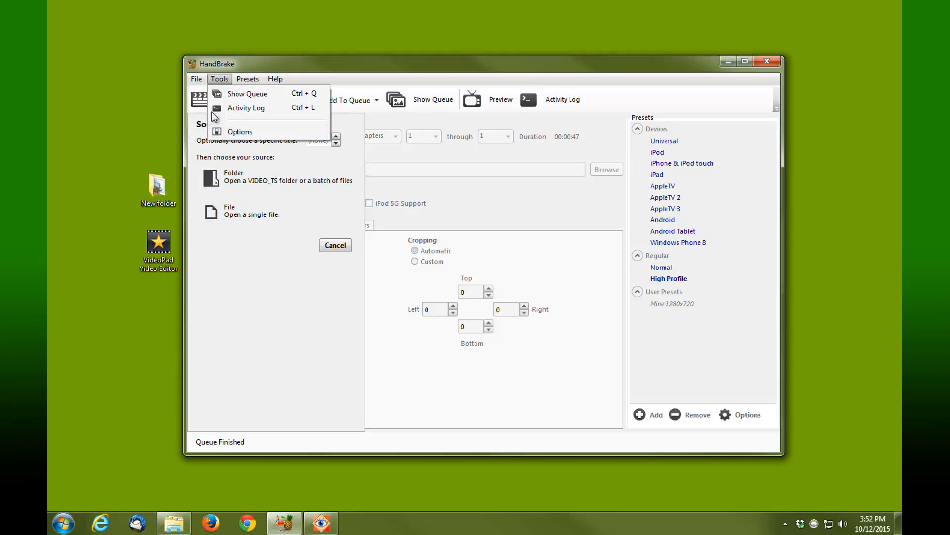
click(259, 301)
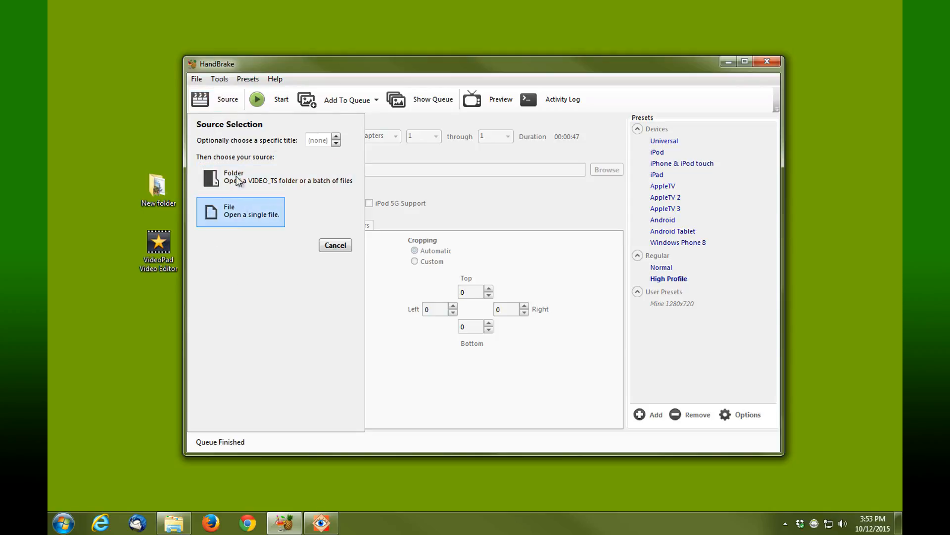
click(226, 215)
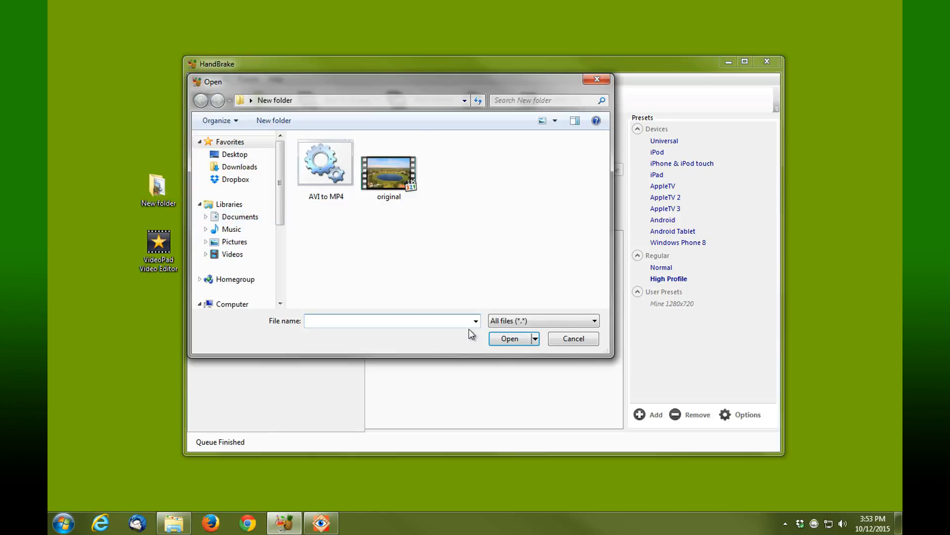
click(389, 185)
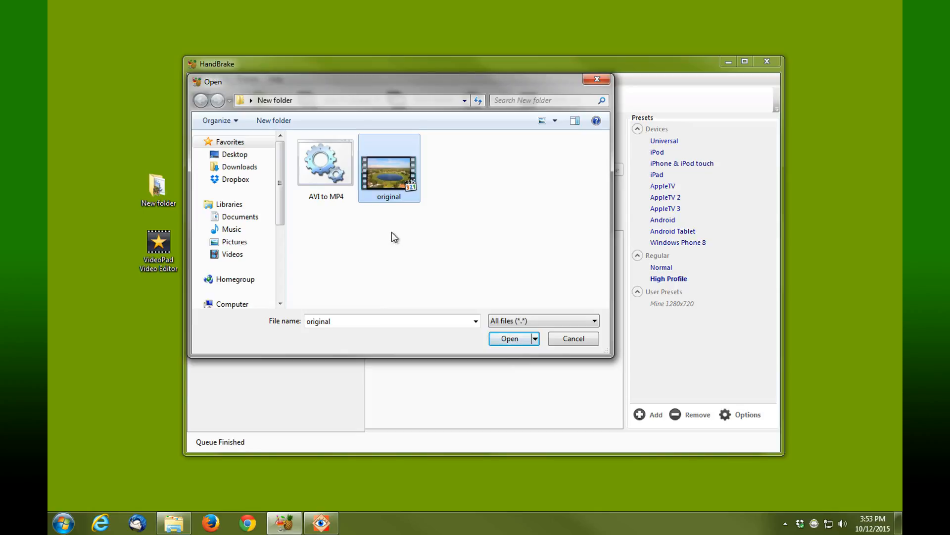
click(501, 341)
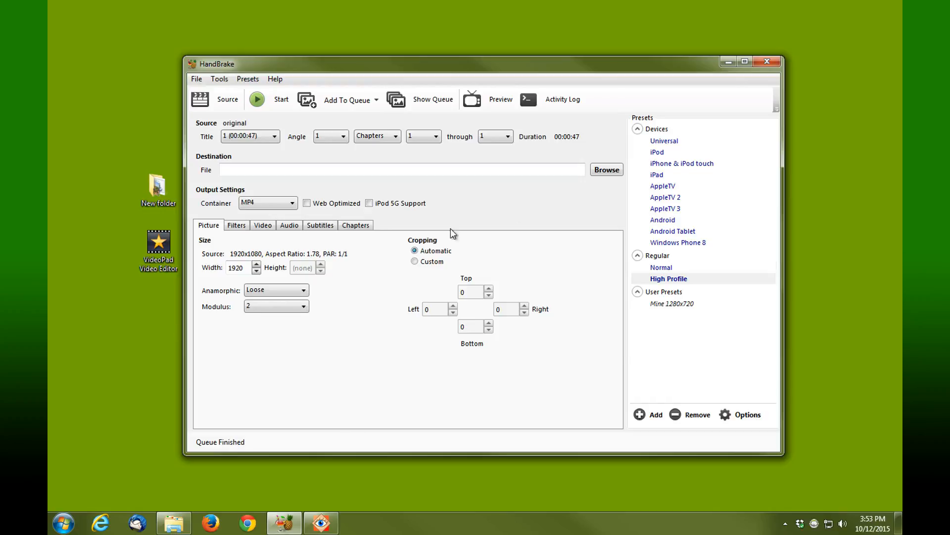
Step: Set the destination to an mp4 file named handbrake in New folder
click(606, 173)
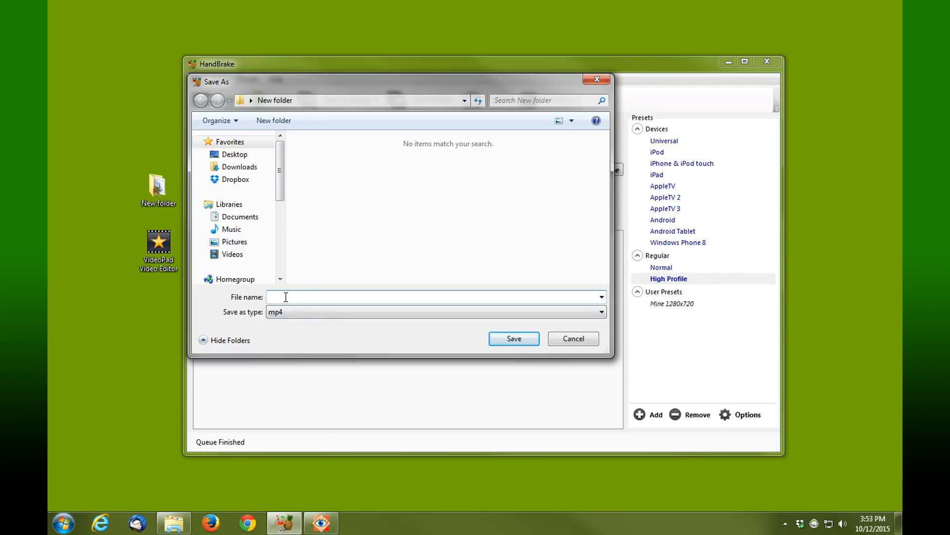
text(handbrake)
click(168, 182)
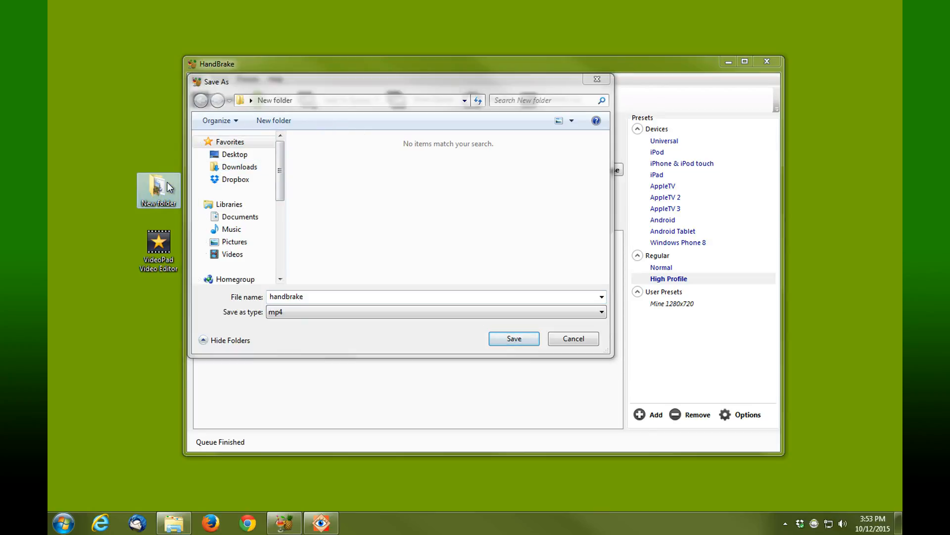
click(393, 324)
click(499, 339)
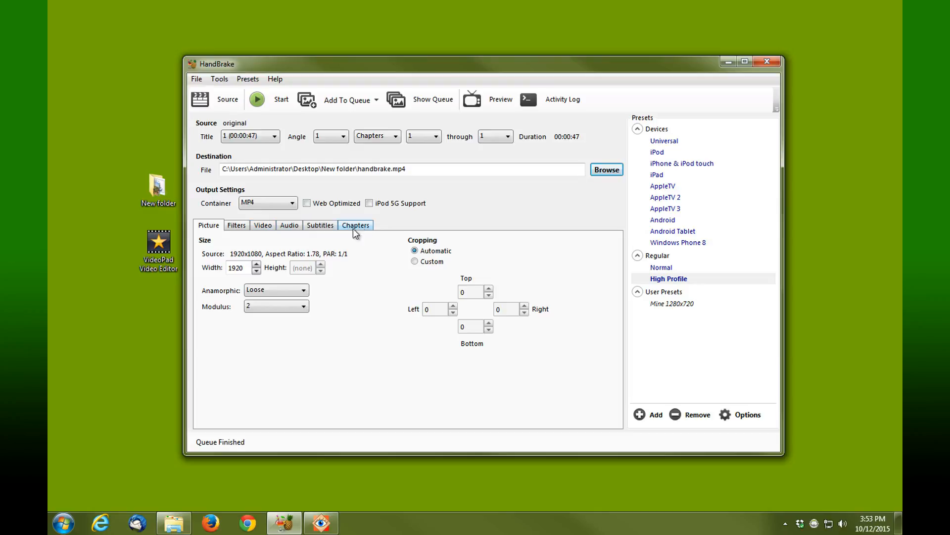
Step: Enable Web Optimized output and select the High Profile preset, keeping the picture width at 1920
click(307, 204)
double_click(248, 268)
click(659, 279)
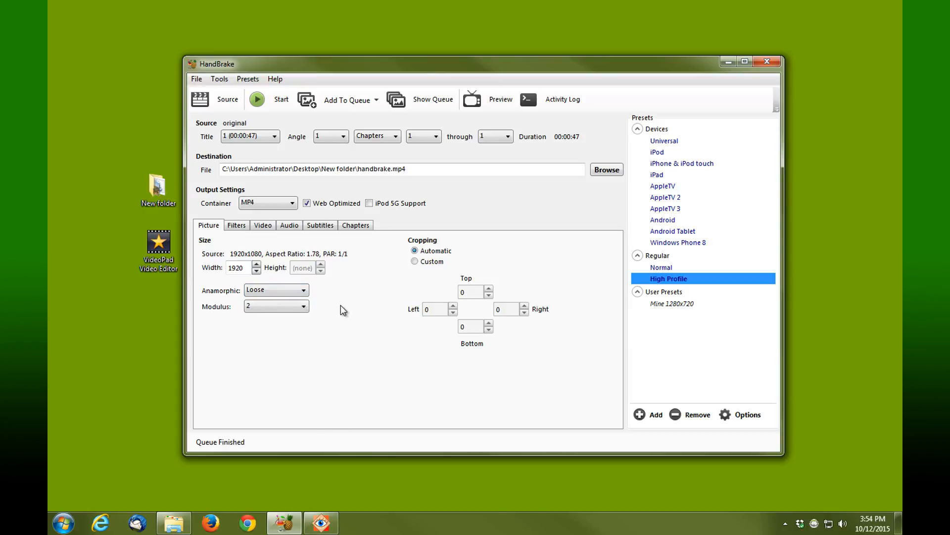
Step: Check the filter settings, and choose Film as the x264 tune in the video settings
click(234, 230)
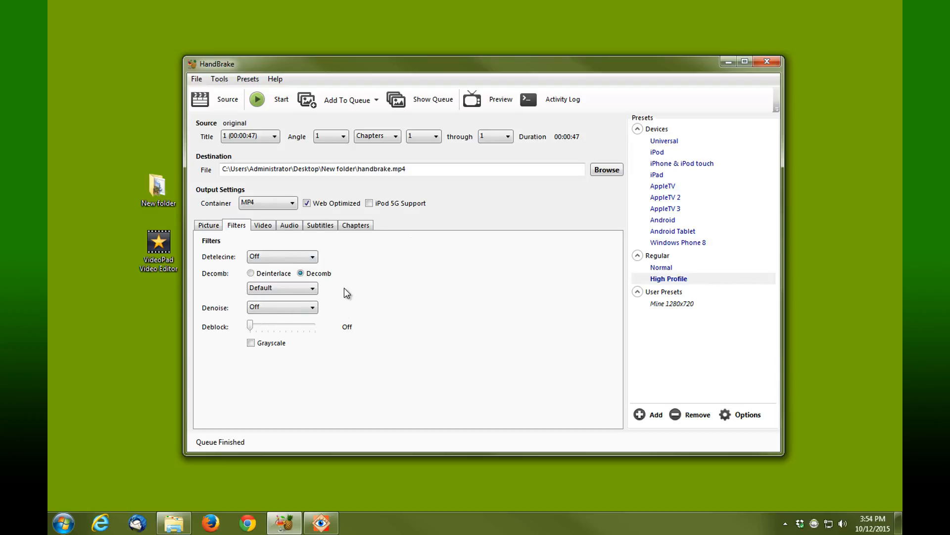
click(263, 225)
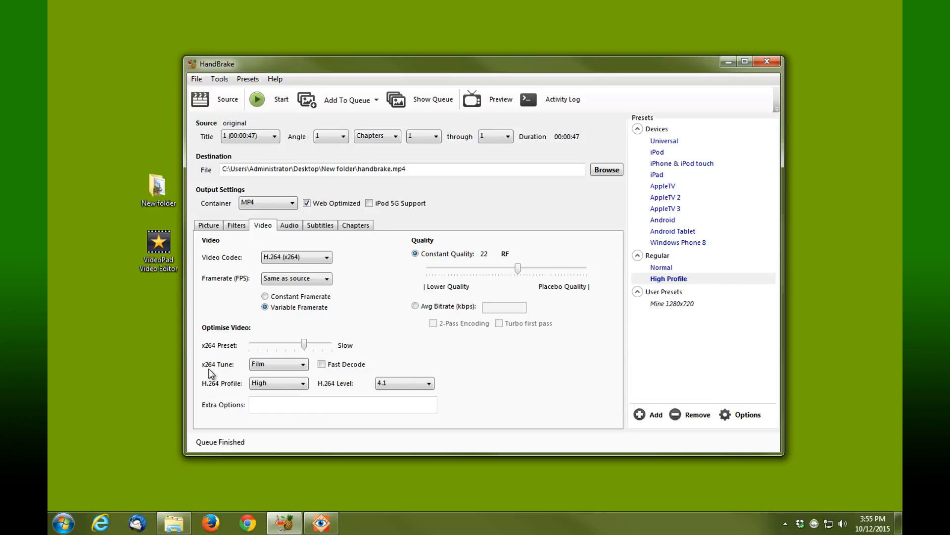
click(303, 366)
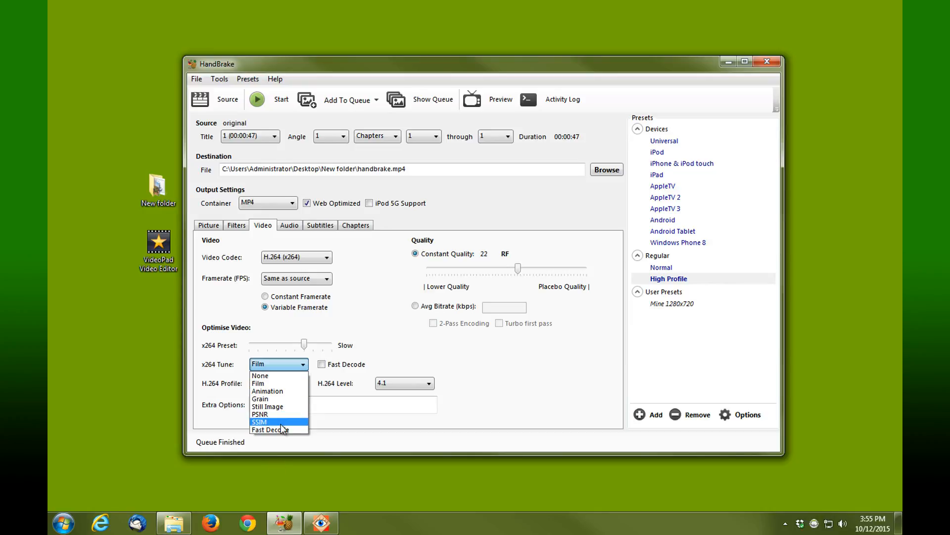
click(272, 384)
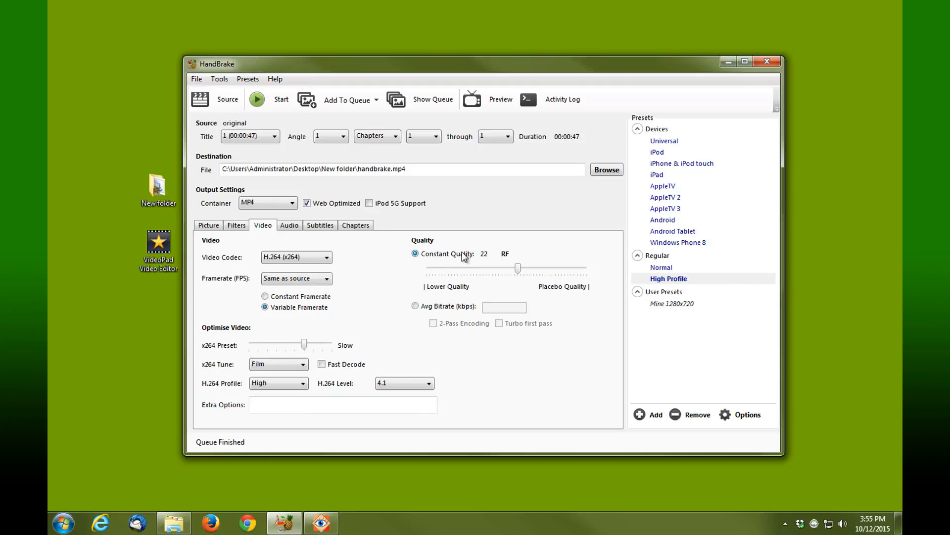
Step: Set the first audio track's mixdown to Stereo and keep its bitrate at 160
click(288, 225)
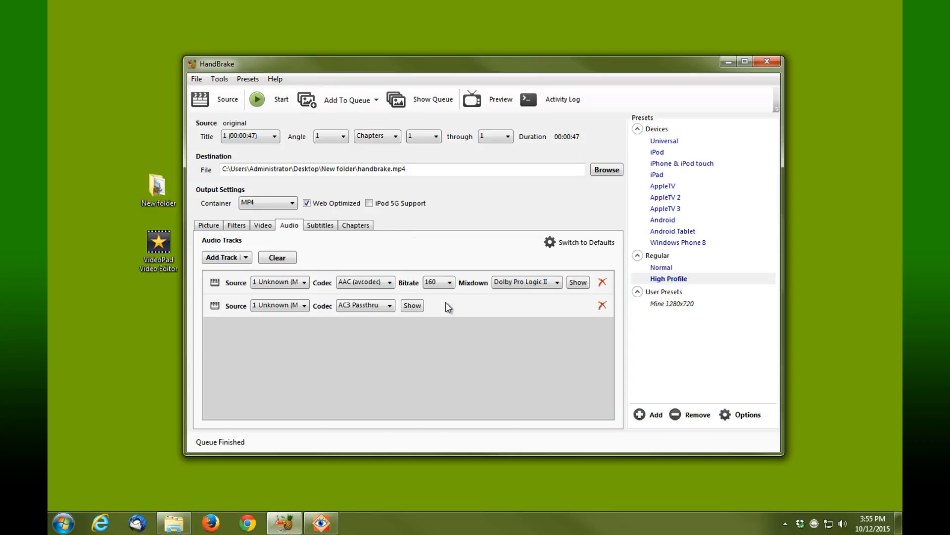
click(558, 283)
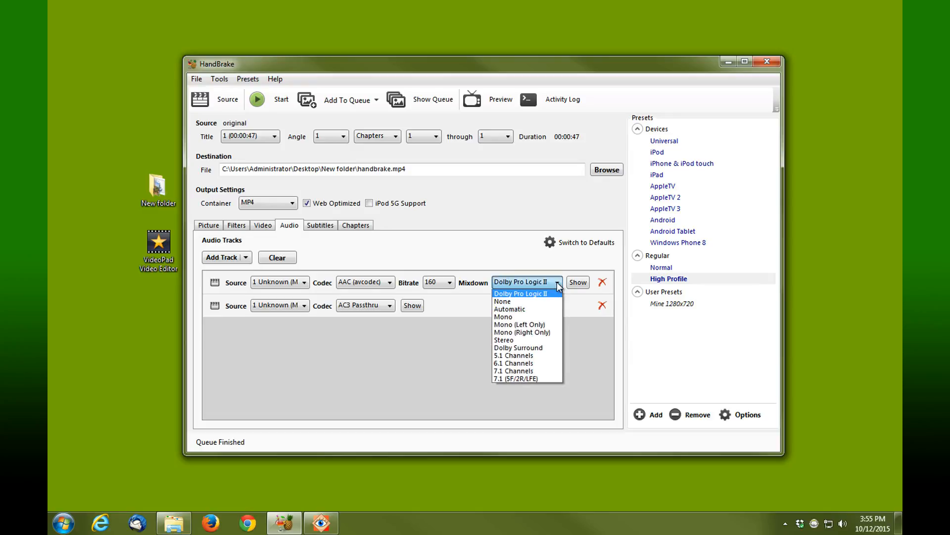
click(513, 339)
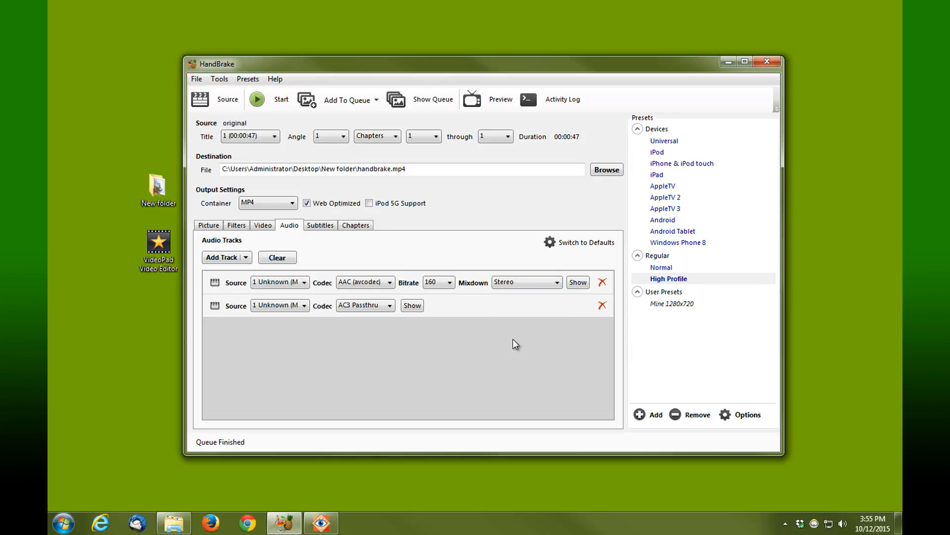
click(450, 282)
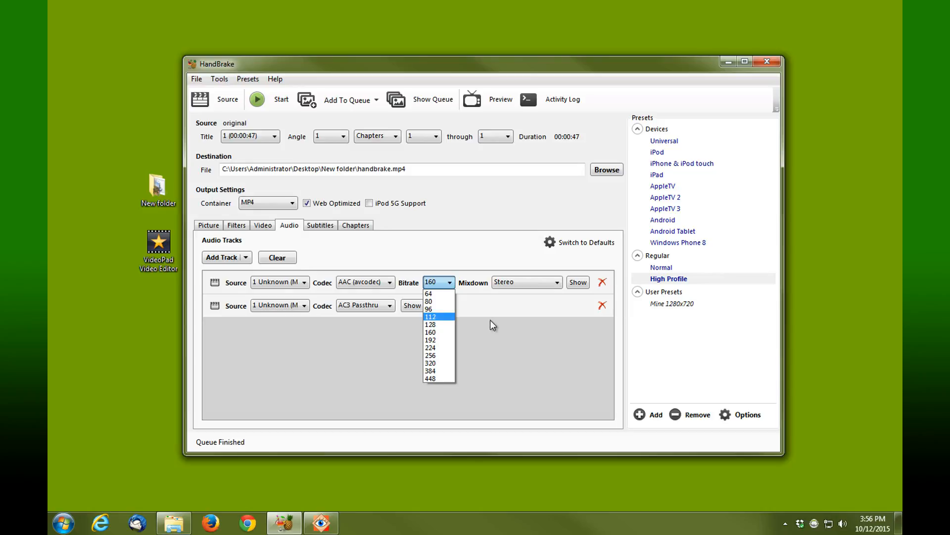
click(504, 316)
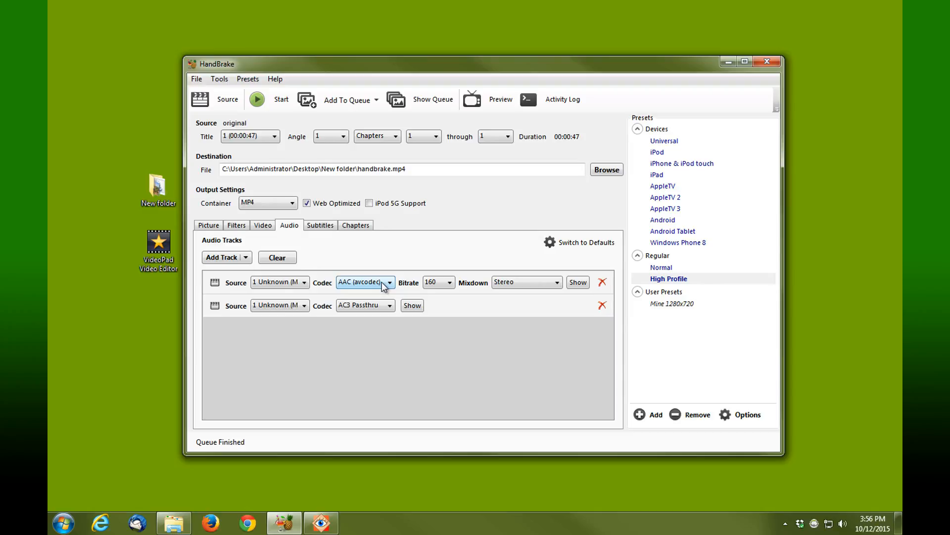
Step: Review the subtitle, chapter, picture and filter settings for the encode
click(317, 227)
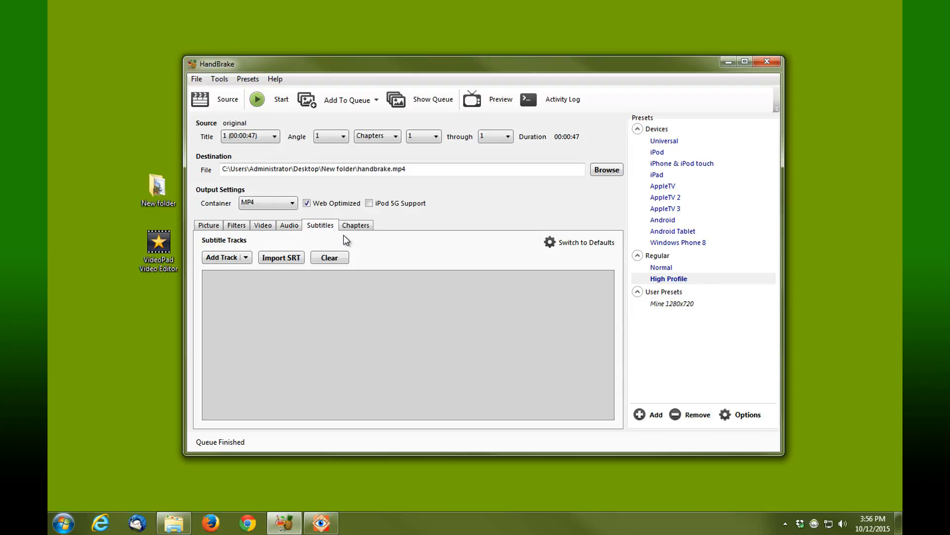
click(349, 225)
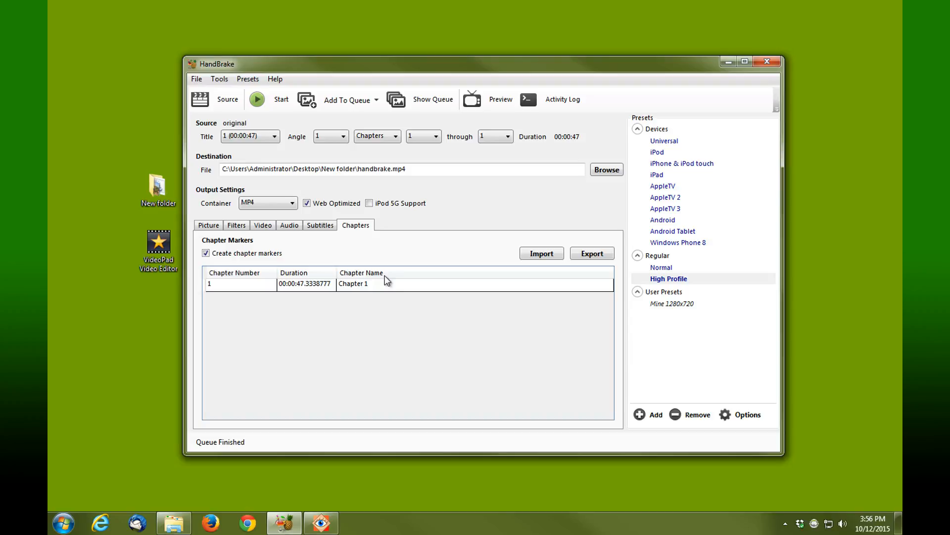
click(208, 226)
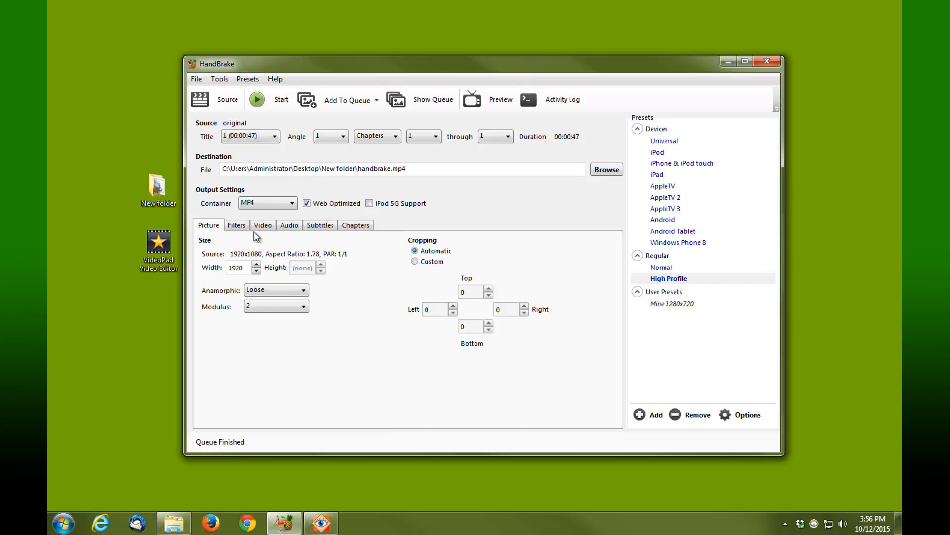
click(240, 227)
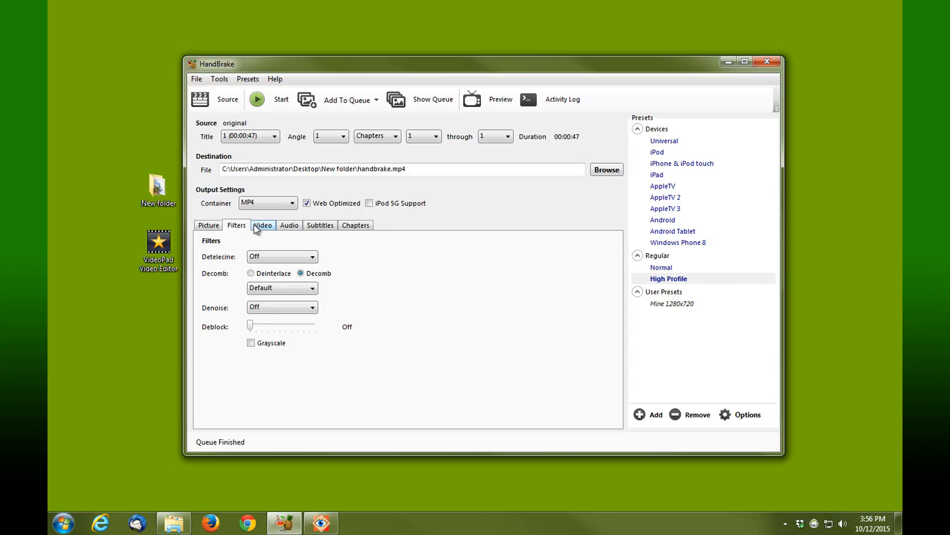
Step: Shift the x264 preset slightly towards faster encoding, start the encode and minimize HandBrake
click(255, 226)
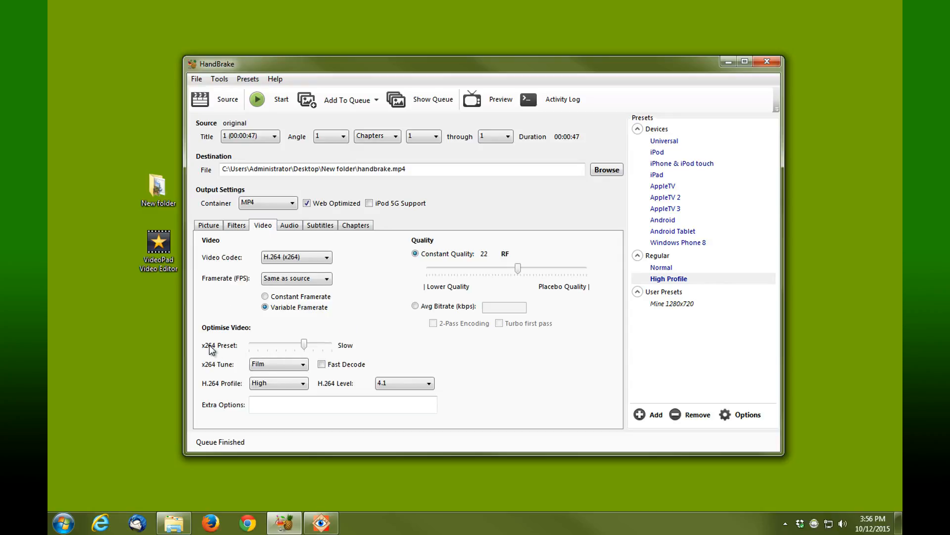
mouse_move(315, 345)
drag(305, 348, 298, 351)
click(277, 103)
click(728, 63)
Step: Play the original AVI and the converted handbrake MP4 to compare their picture quality
click(543, 309)
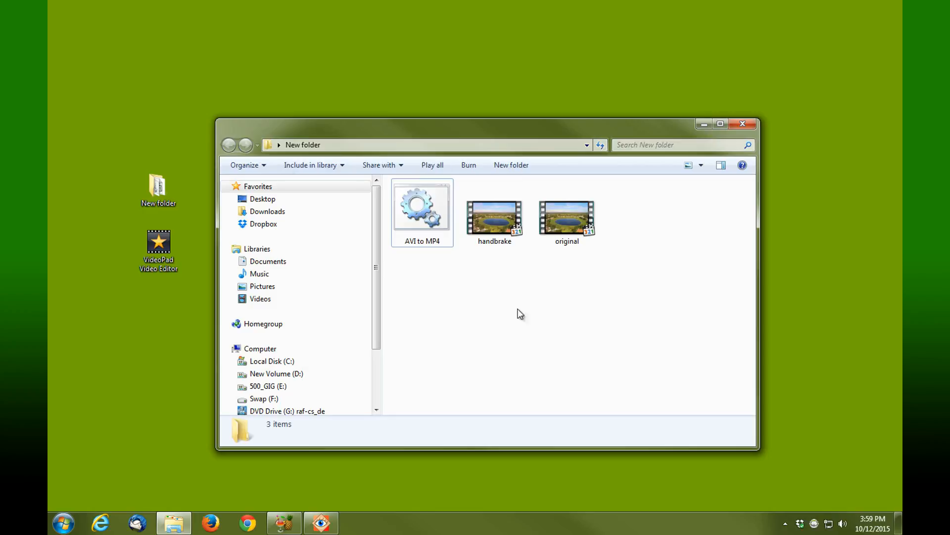
click(501, 228)
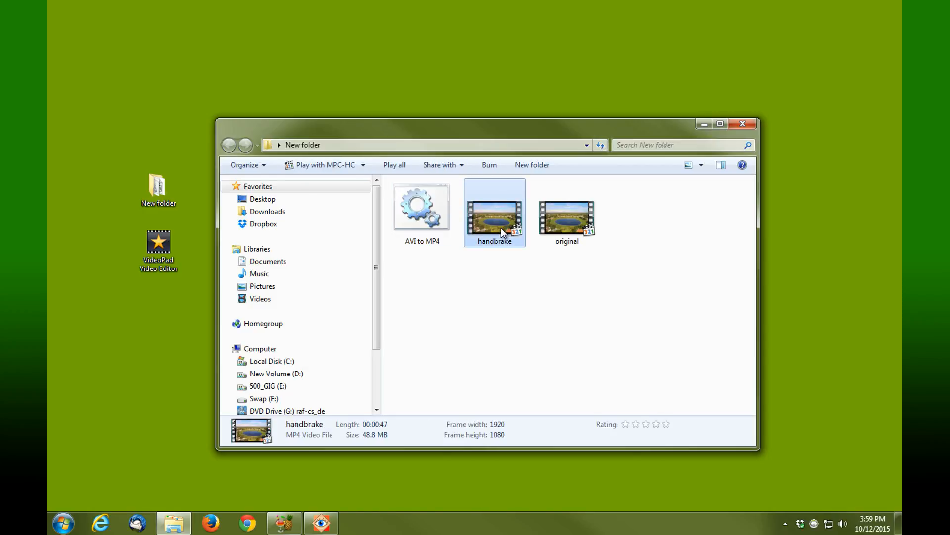
click(575, 212)
double_click(575, 228)
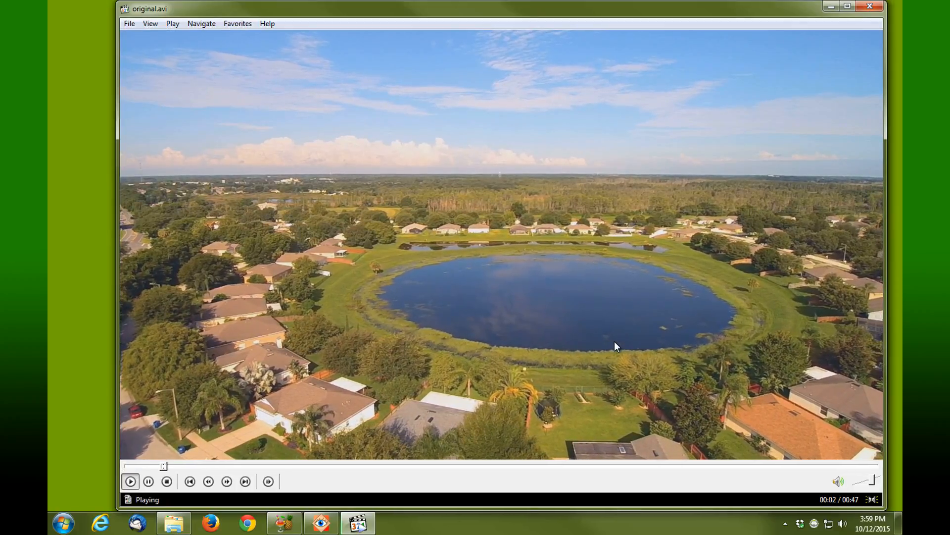
click(870, 6)
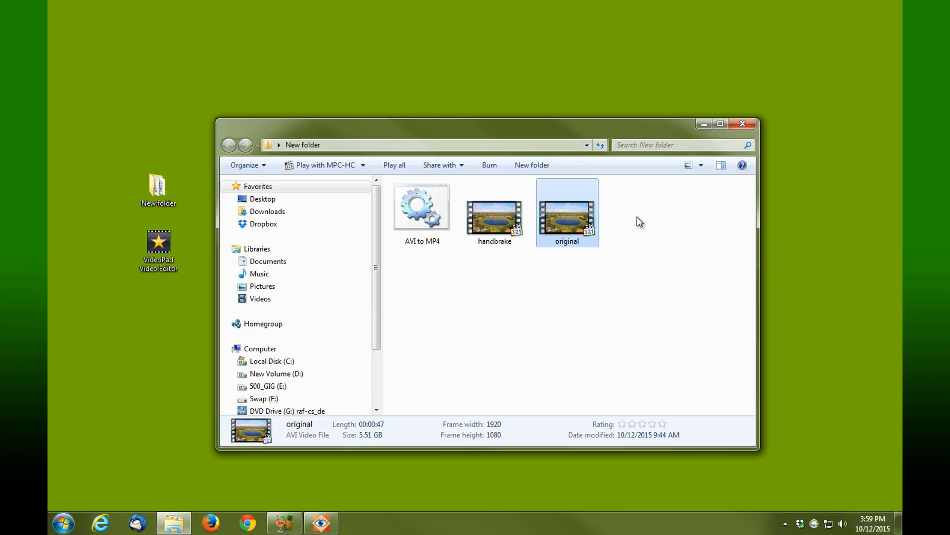
double_click(480, 205)
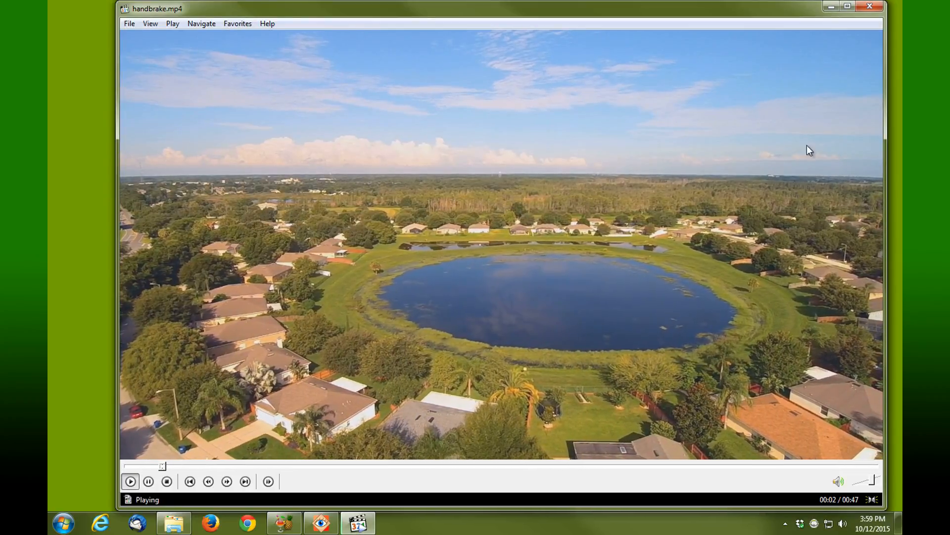
click(870, 6)
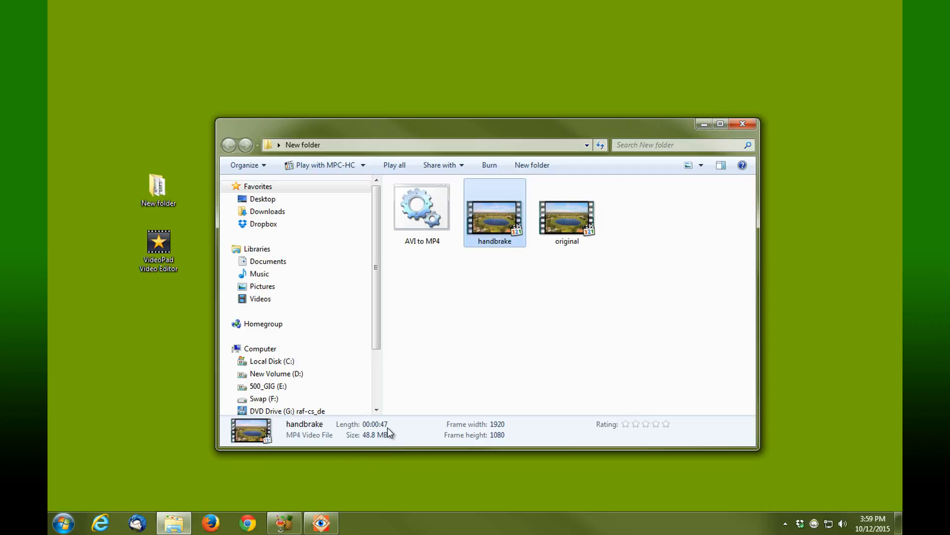
Step: Check the file type and size of the original AVI against those of the handbrake MP4
click(563, 229)
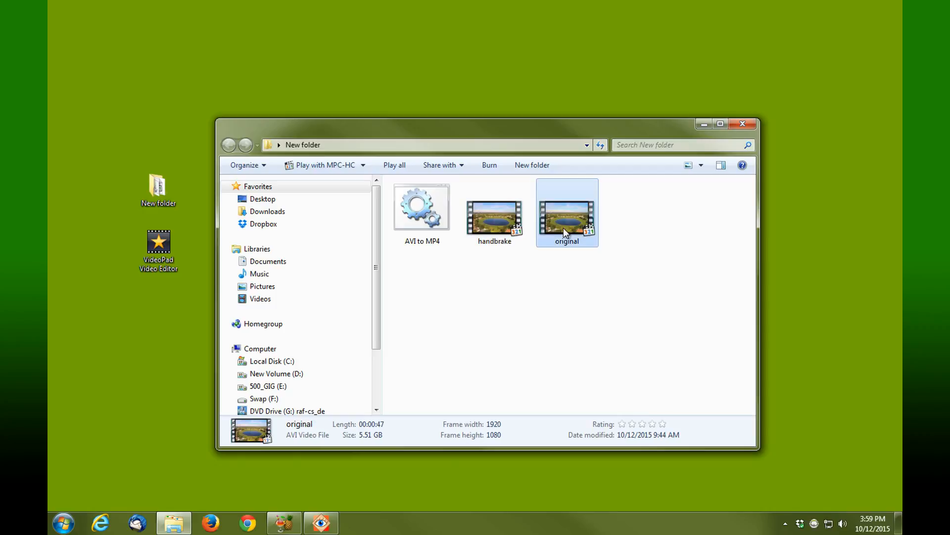
click(500, 346)
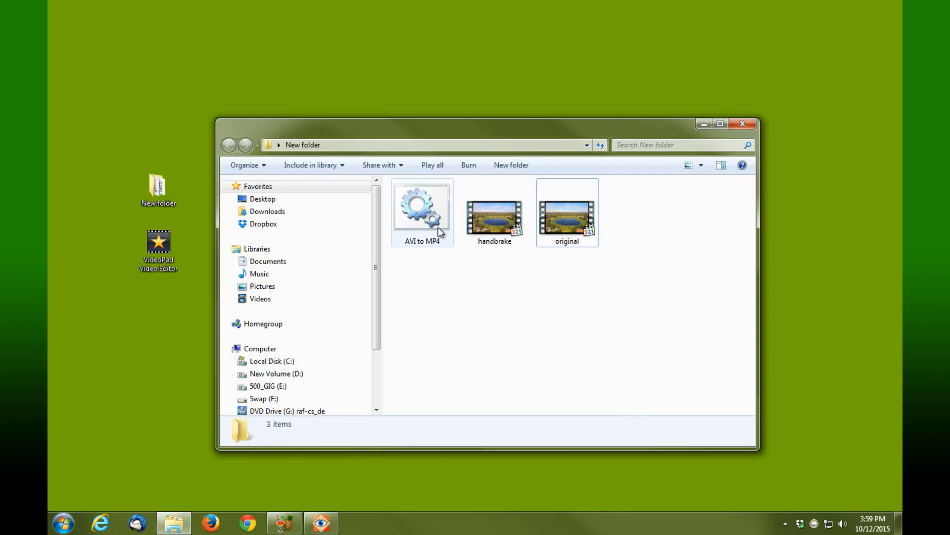
click(554, 229)
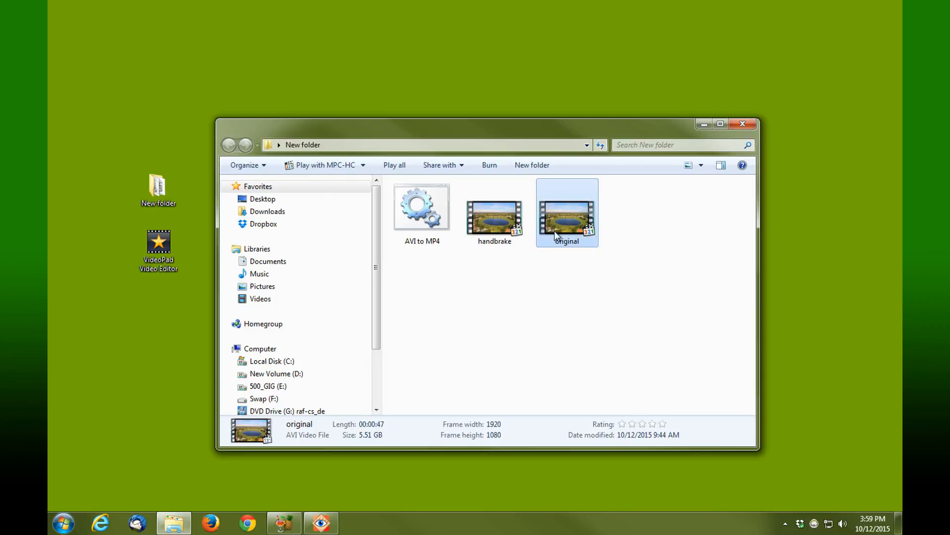
Step: Run the AVI to MP4 batch file to convert the original AVI into an MP4
click(429, 223)
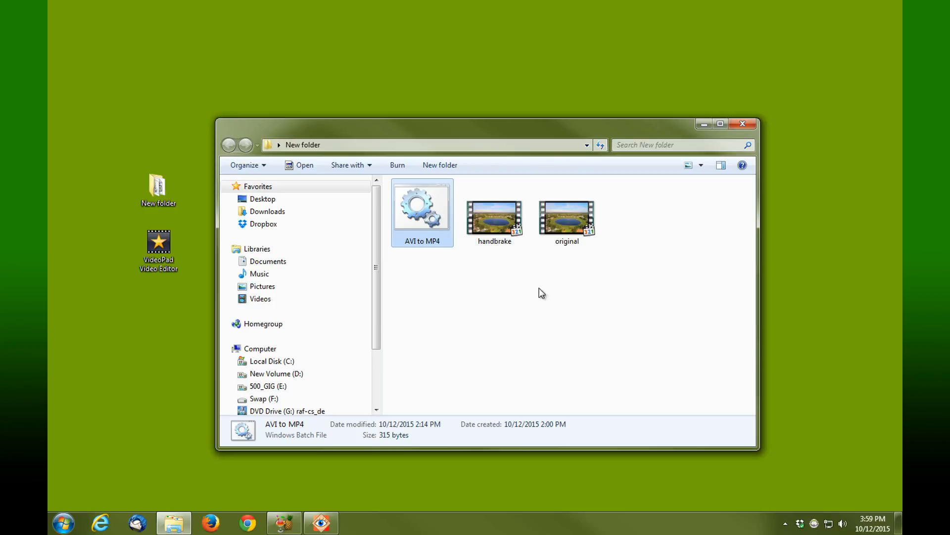
double_click(421, 218)
drag(386, 67, 640, 273)
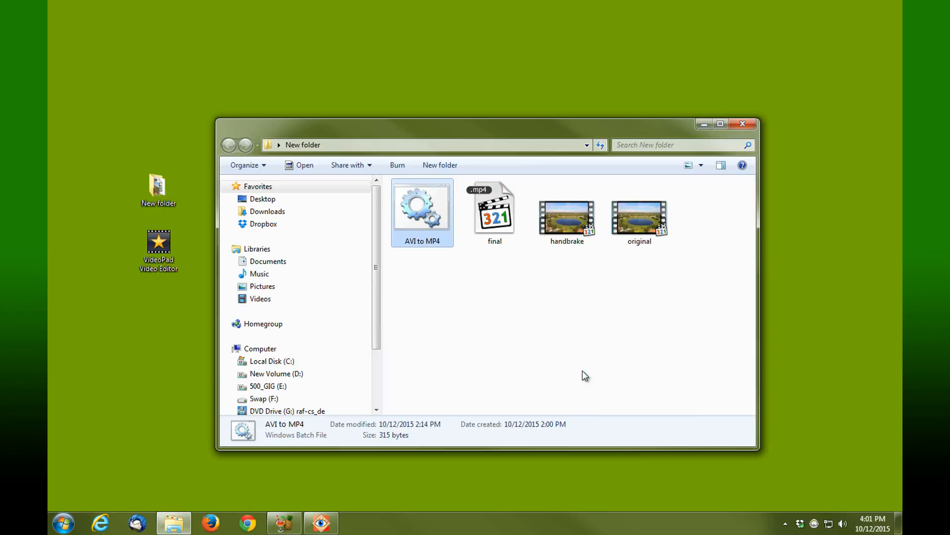
Step: Rename the batch-converted MP4 file final as ezencoder
click(492, 226)
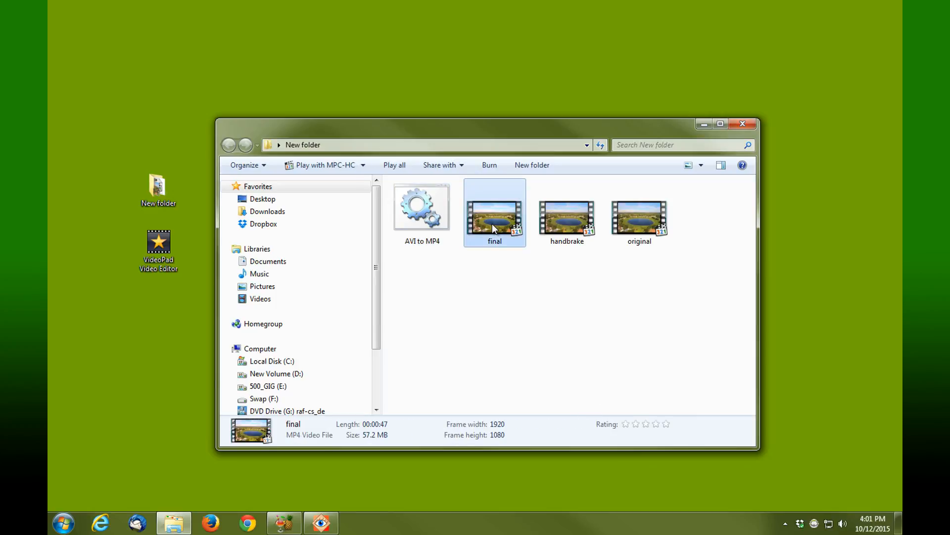
click(494, 243)
text(ezencoder)
key(Return)
Step: Play the ezencoder MP4 briefly and check the file sizes of the handbrake MP4 and the original AVI
click(562, 212)
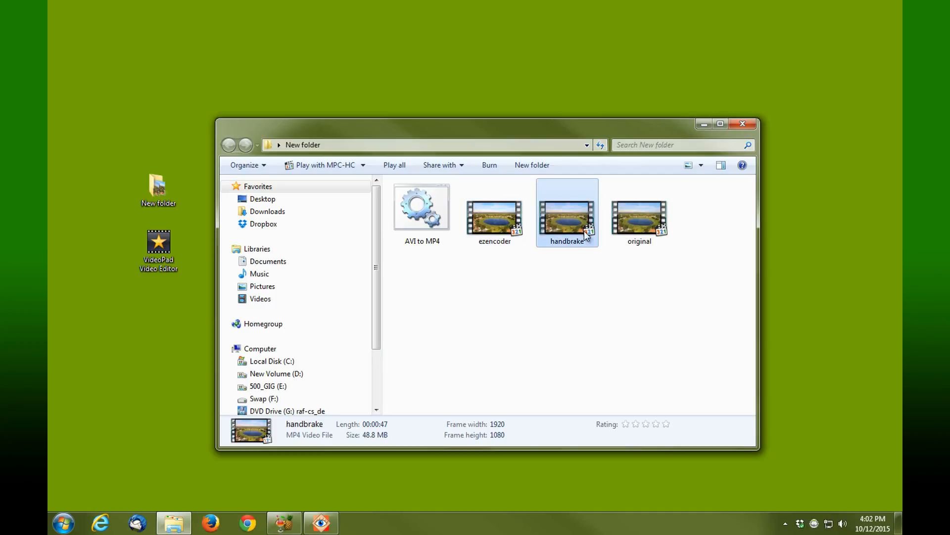
double_click(497, 226)
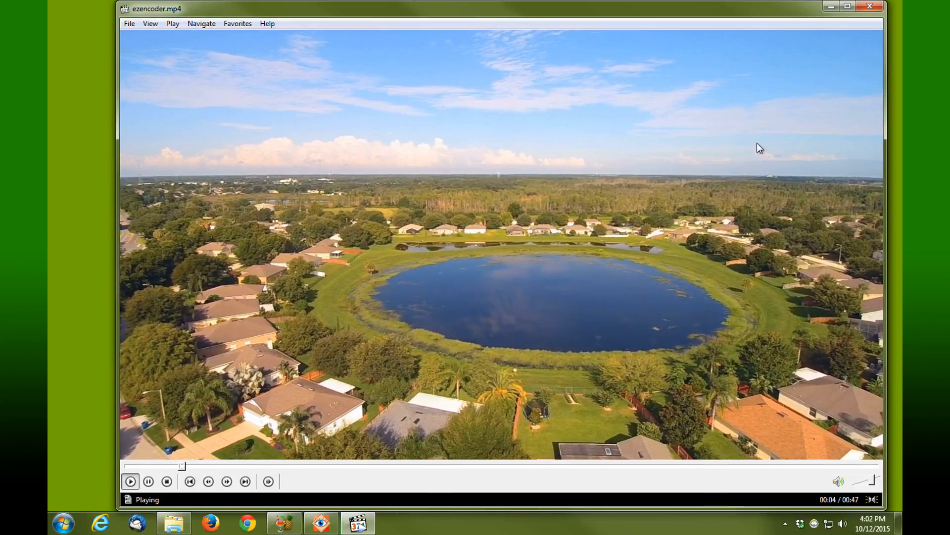
click(863, 8)
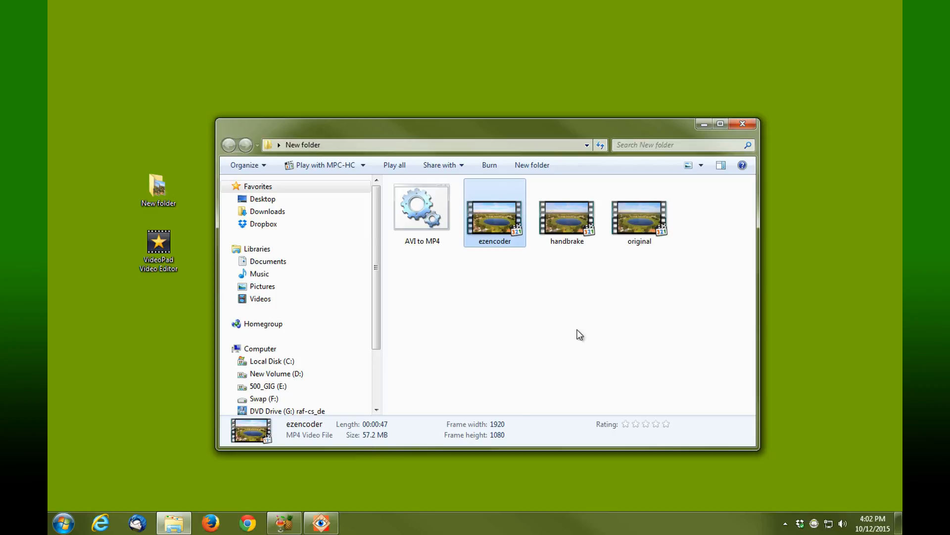
click(566, 218)
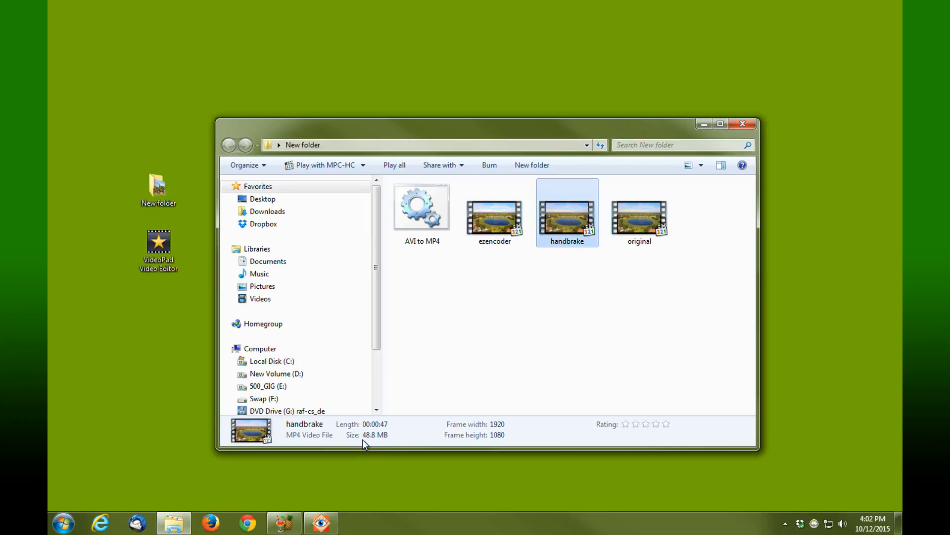
click(651, 221)
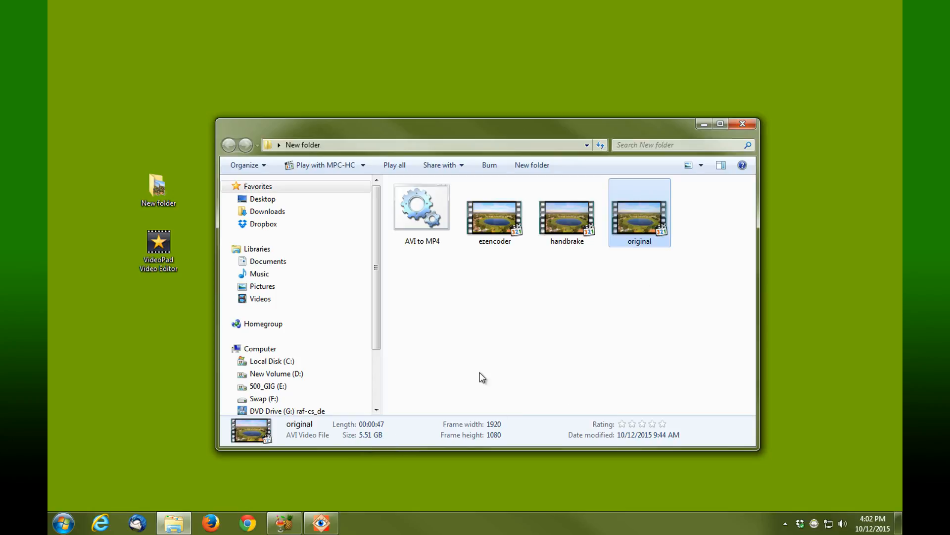
click(546, 321)
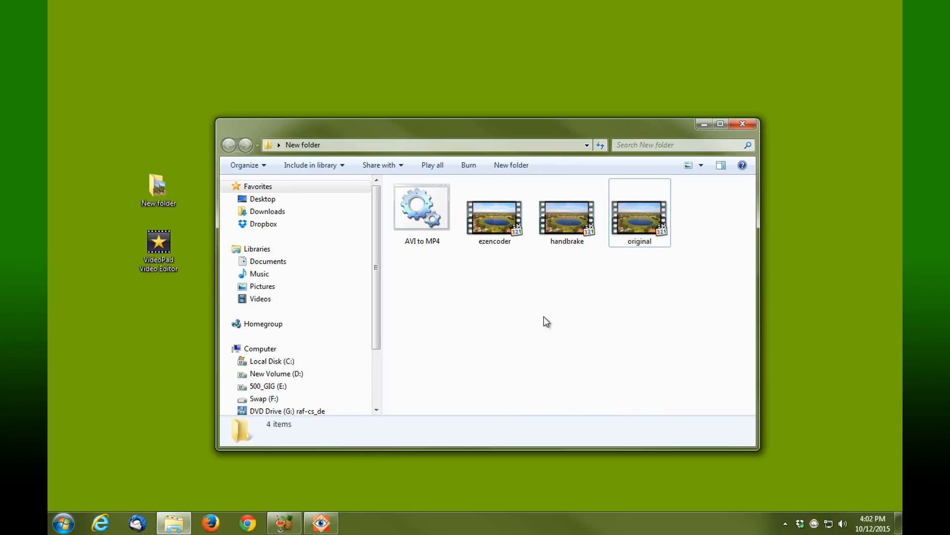
Step: Open the ezencoder MP4 in the video player and pause it on its first frame at 00:00
click(497, 228)
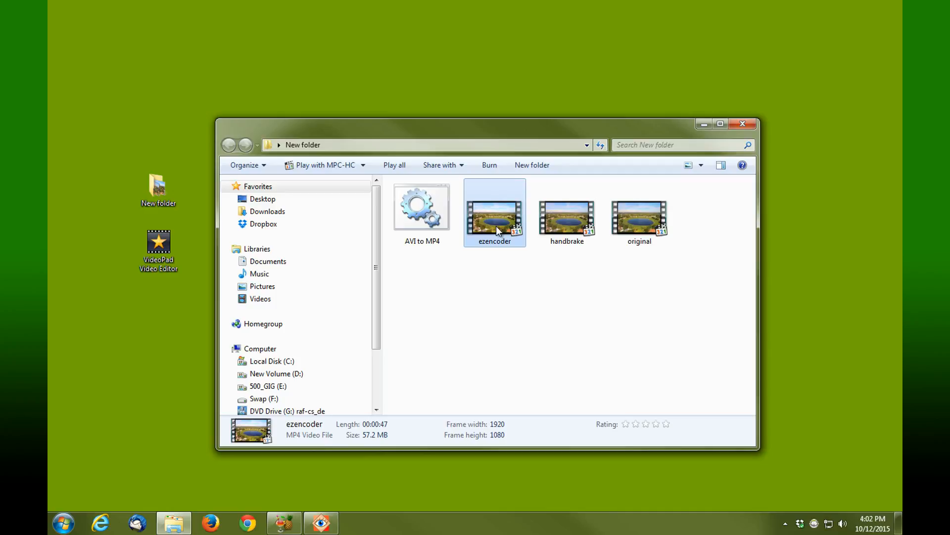
double_click(500, 228)
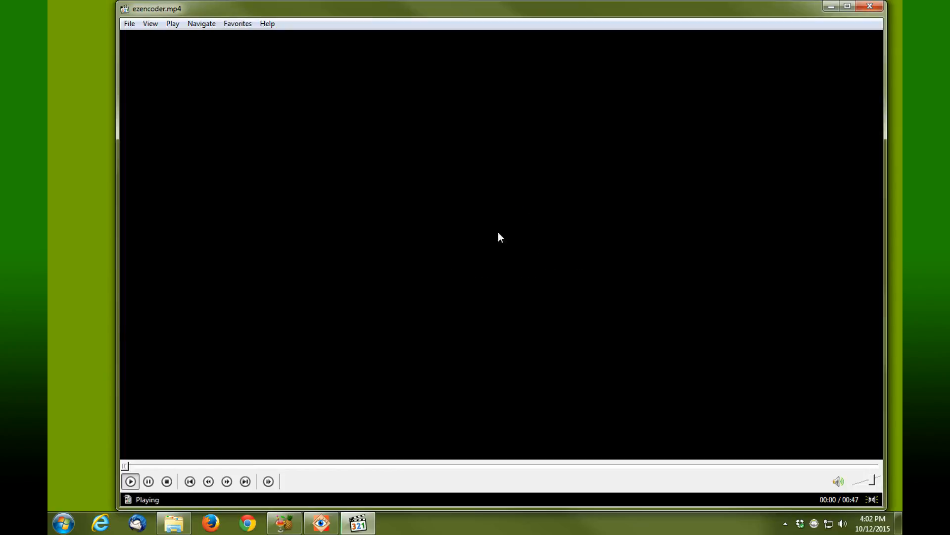
click(148, 483)
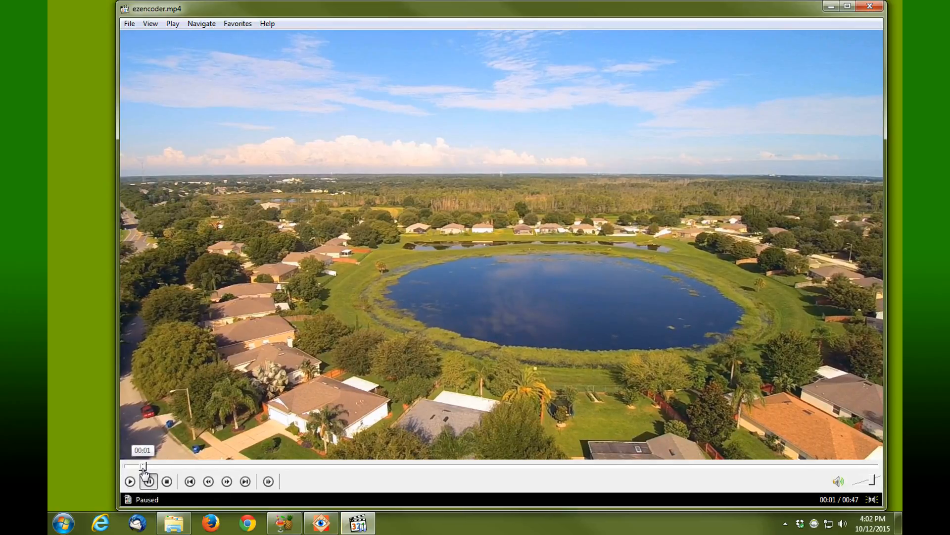
click(126, 466)
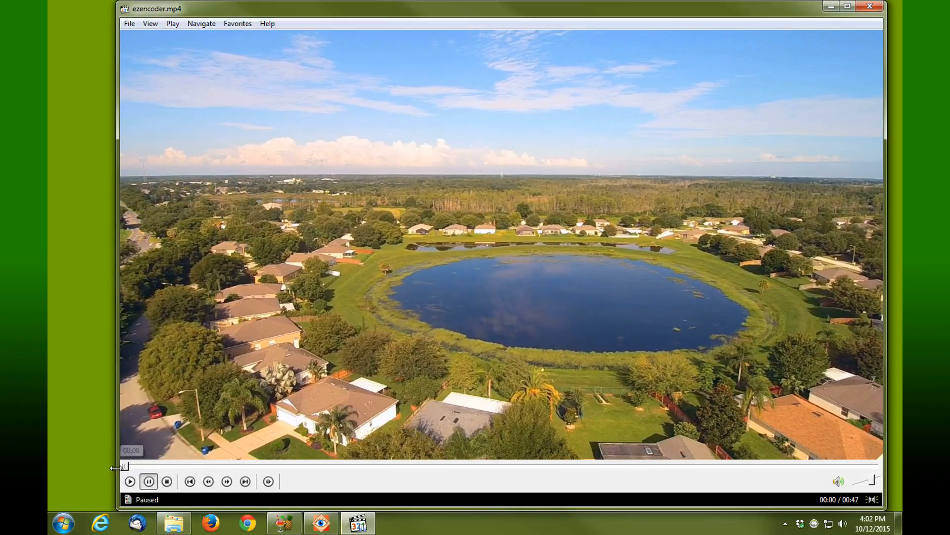
Step: Save the paused frame as a BMP image named ezencoder in the desktop's New folder and close the player
click(129, 23)
click(159, 165)
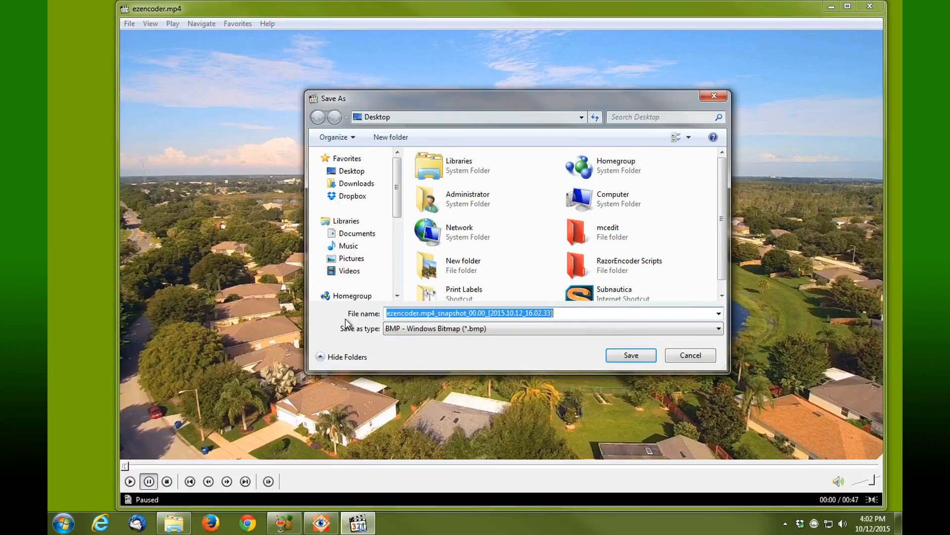
click(357, 172)
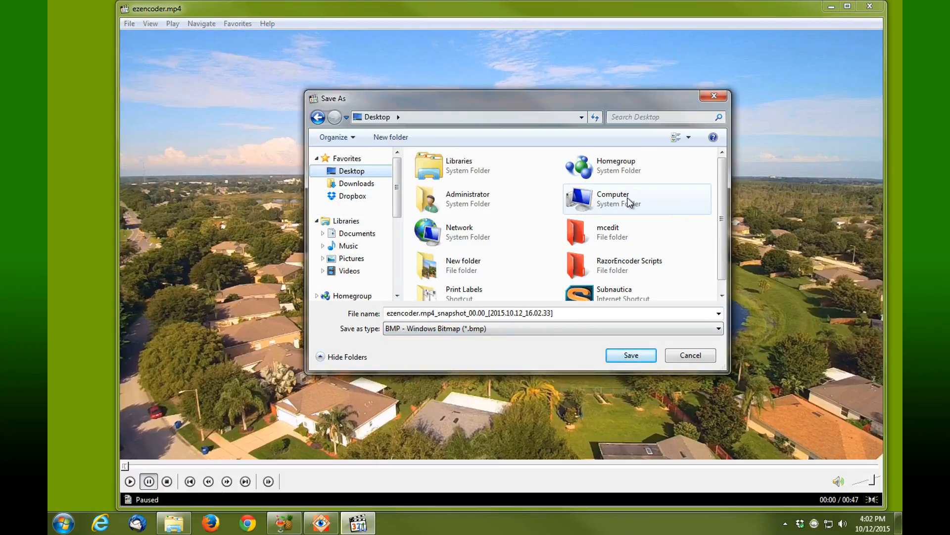
double_click(489, 266)
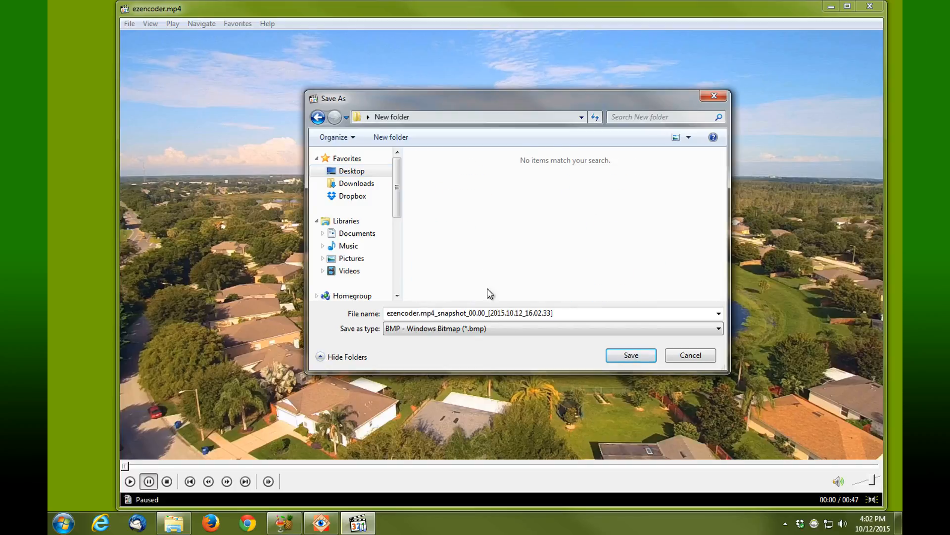
click(567, 315)
drag(556, 313, 419, 319)
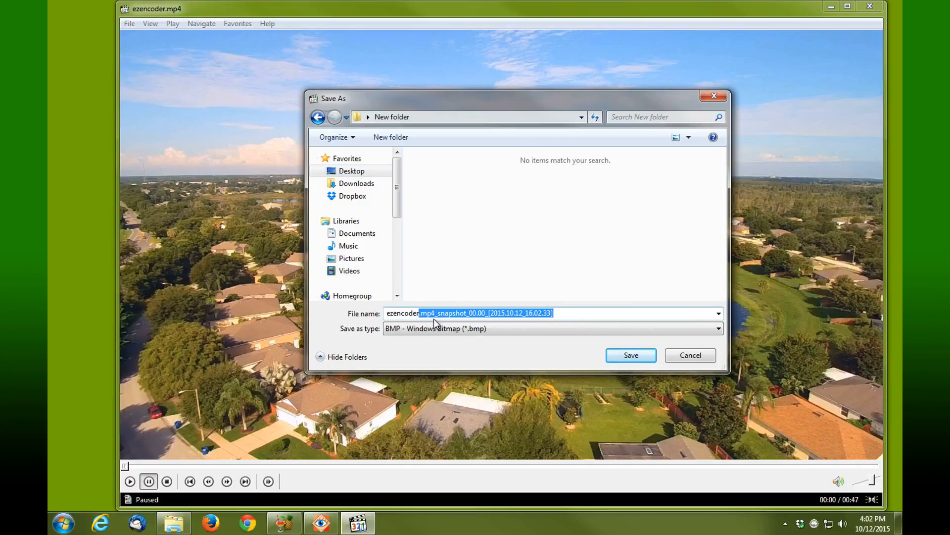
key(Delete)
click(543, 367)
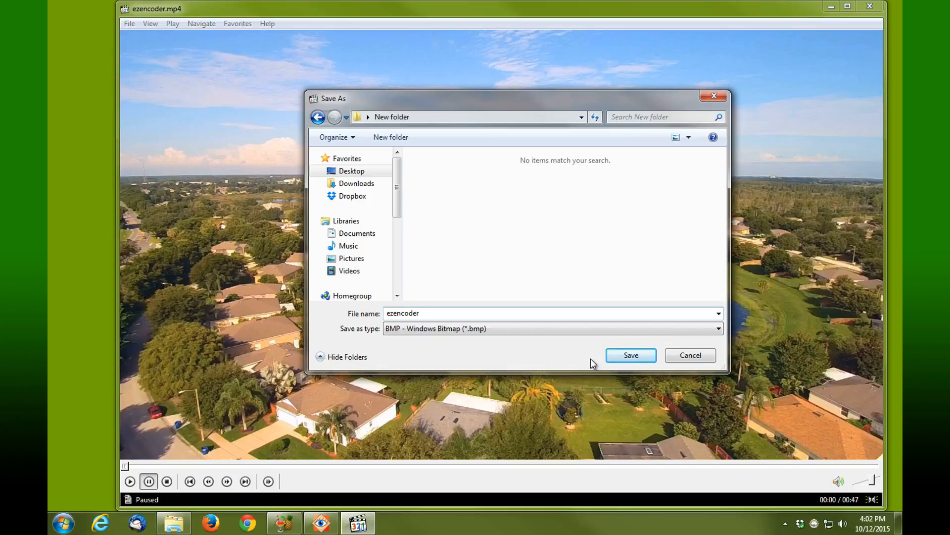
click(625, 356)
click(870, 6)
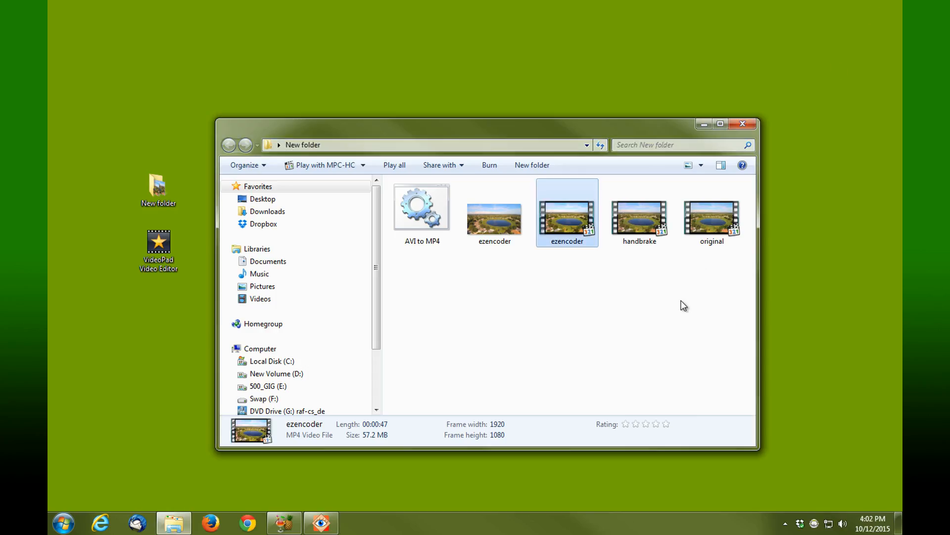
Step: Save the first frame of the handbrake MP4 as a BMP image named handbrake in New folder and close the player
double_click(635, 220)
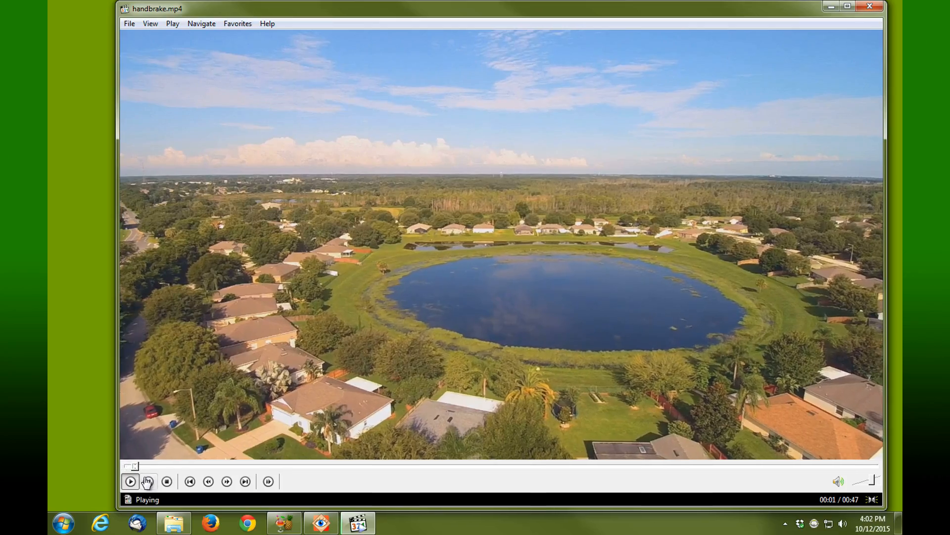
click(149, 482)
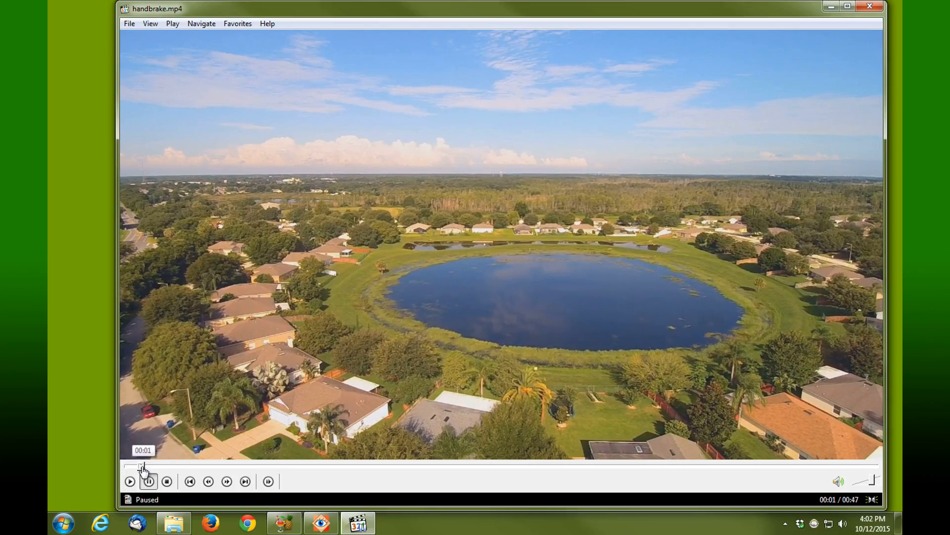
click(122, 466)
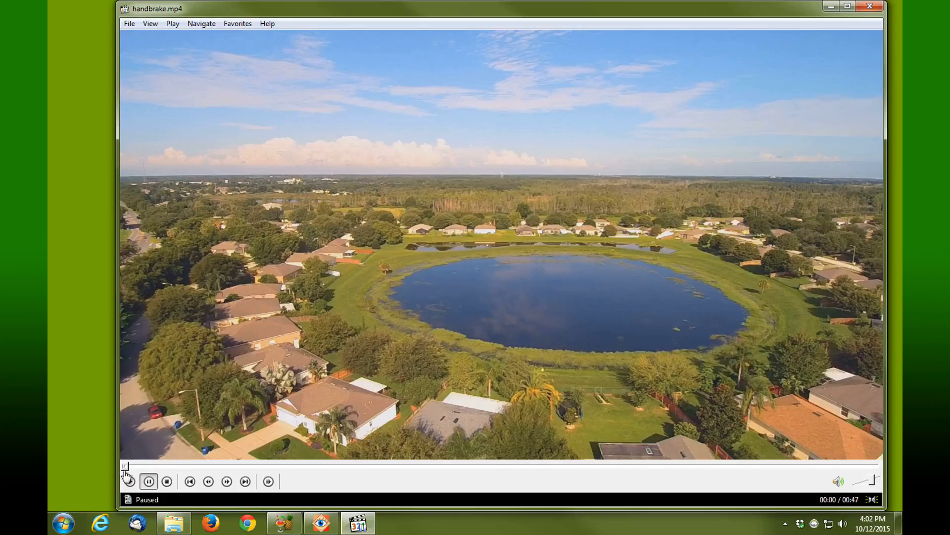
click(130, 24)
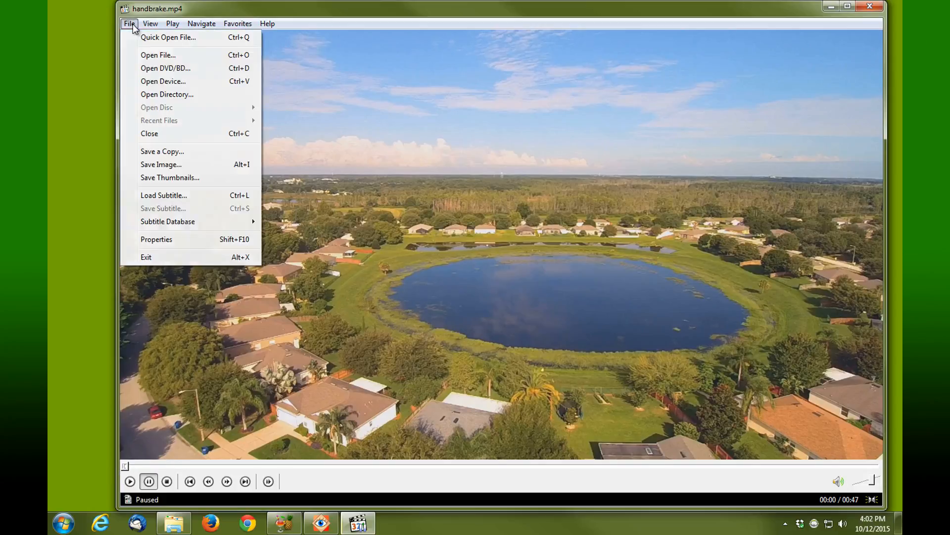
click(161, 165)
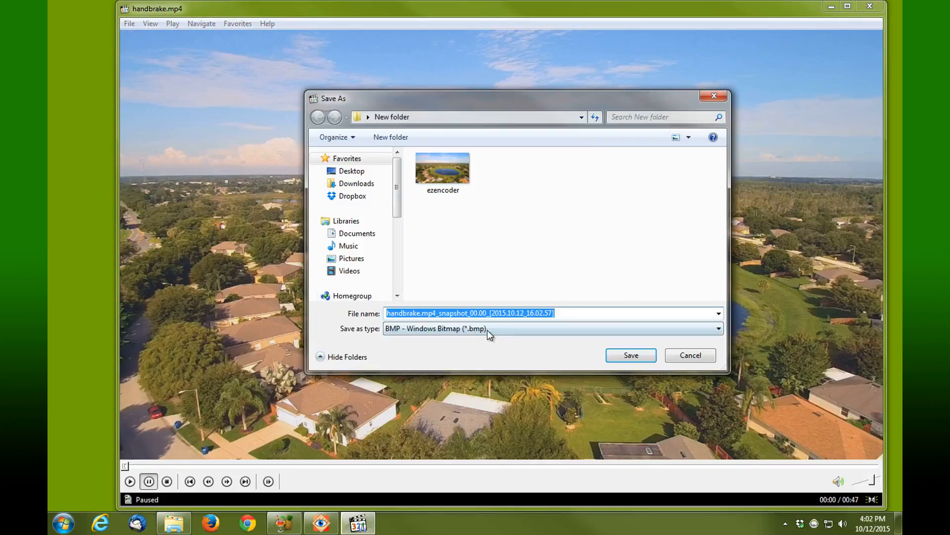
drag(420, 313, 623, 312)
key(BackSpace)
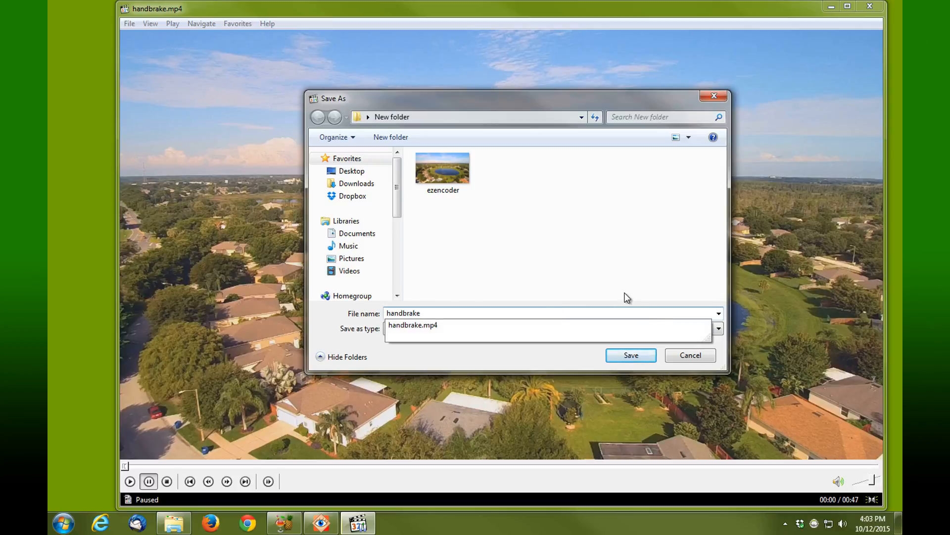
click(613, 355)
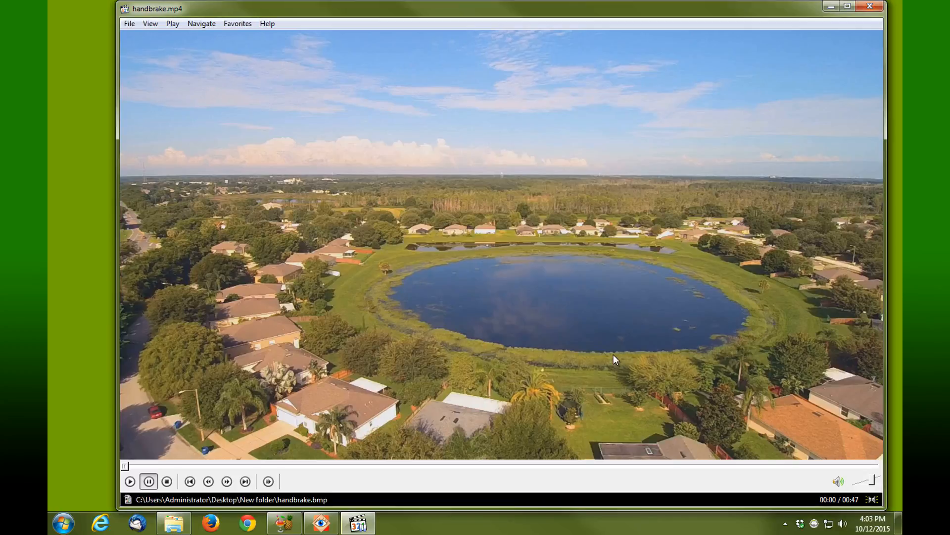
click(869, 5)
click(666, 325)
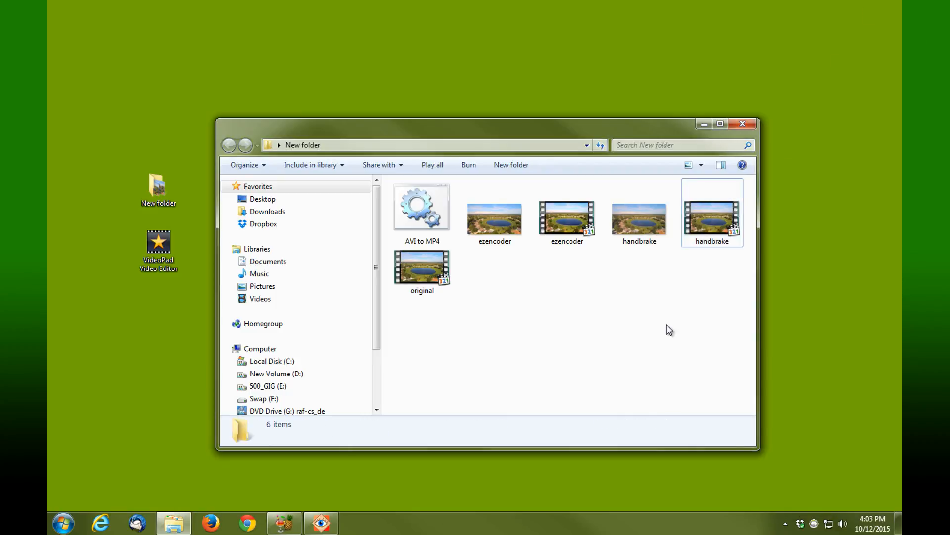
Step: Save the first frame of the original AVI as a BMP image named original in New folder and close the player
double_click(423, 270)
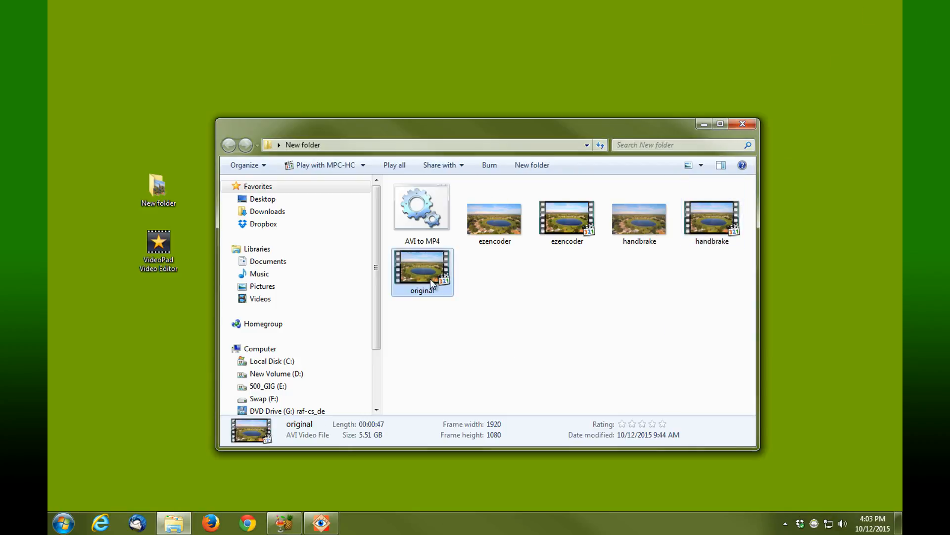
click(149, 482)
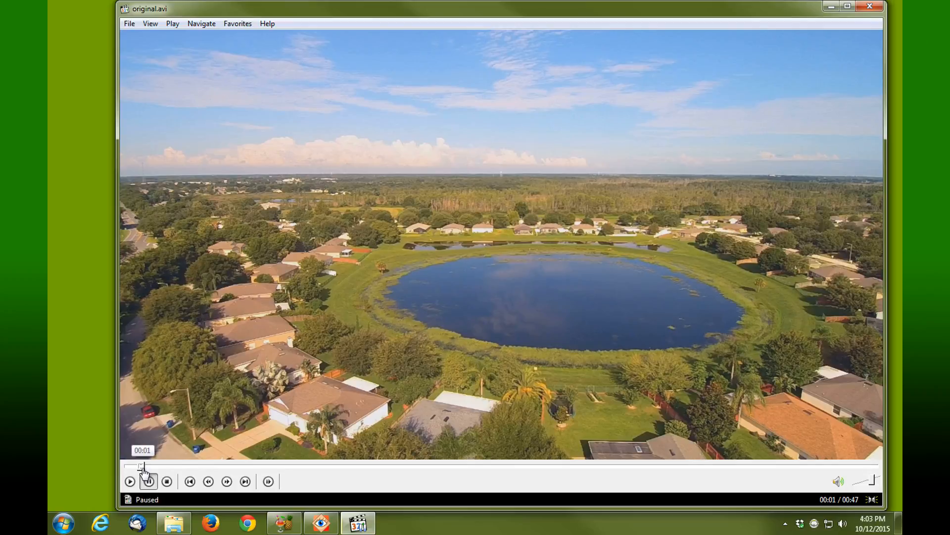
click(125, 466)
click(127, 24)
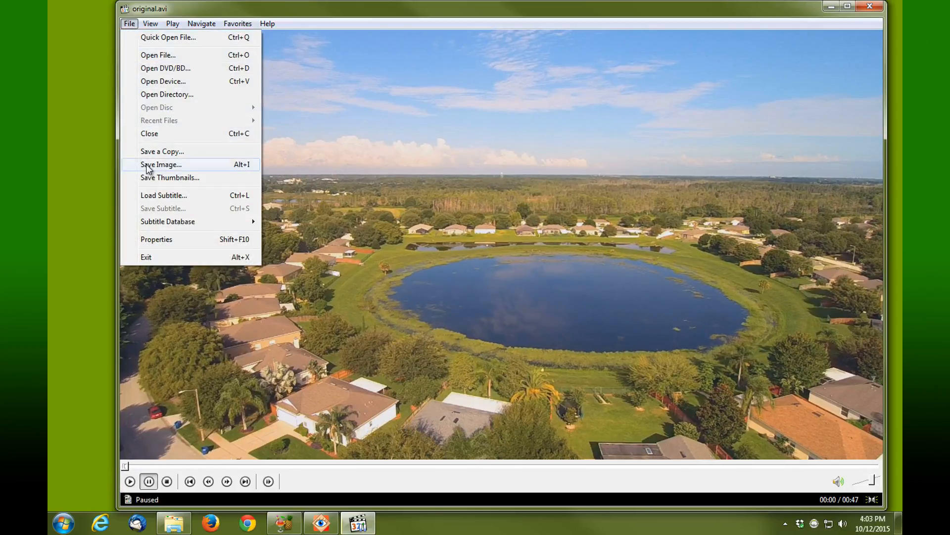
click(148, 165)
click(414, 312)
drag(413, 312, 593, 290)
key(BackSpace)
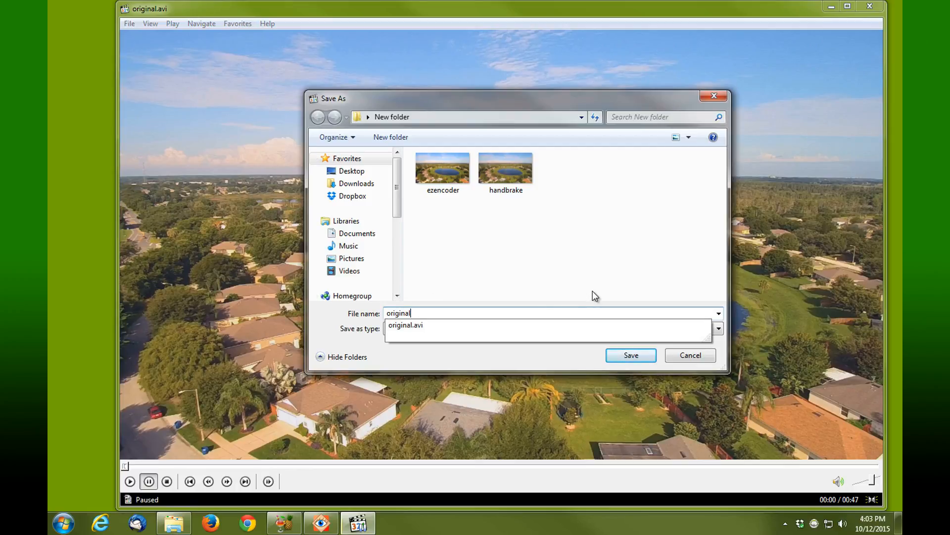
click(621, 356)
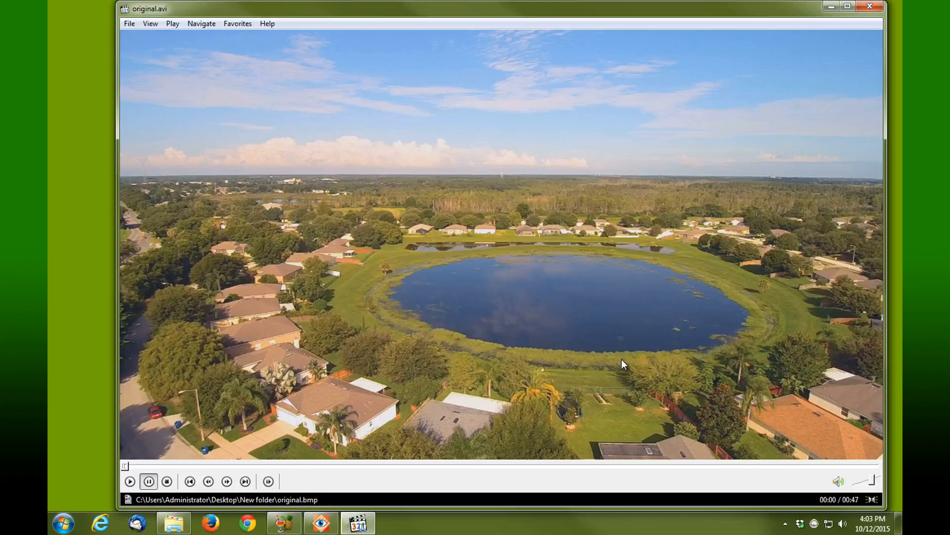
click(870, 6)
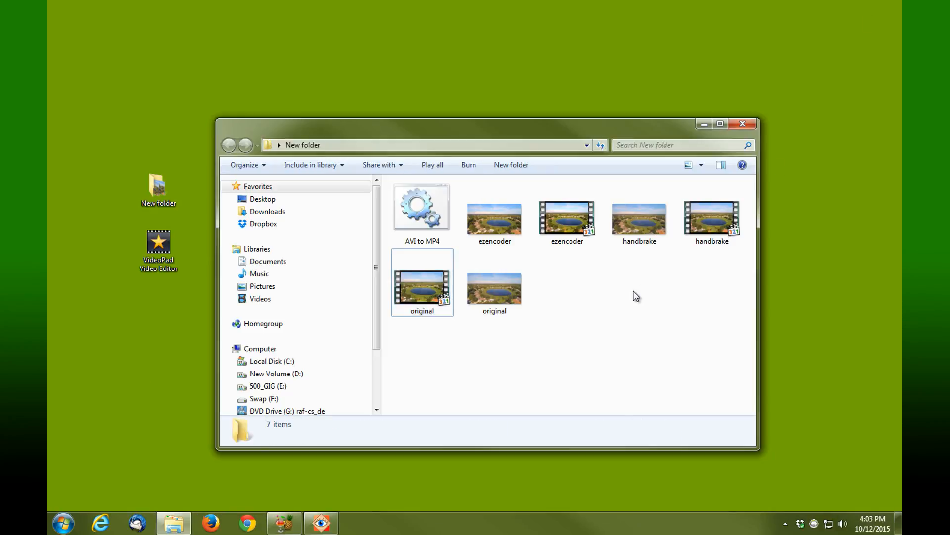
Step: Switch to FastStone Image Viewer and open the desktop's New folder containing the saved frame images
click(329, 521)
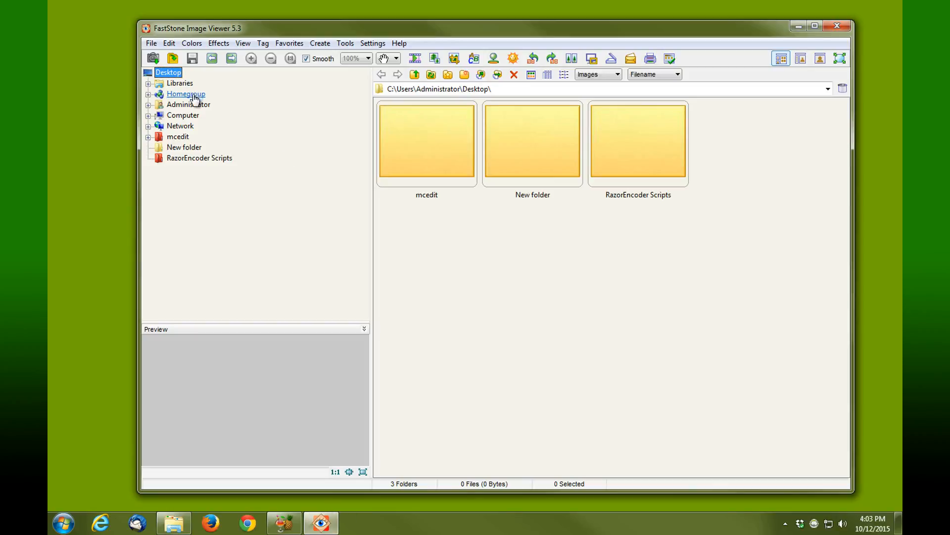
click(534, 141)
double_click(533, 141)
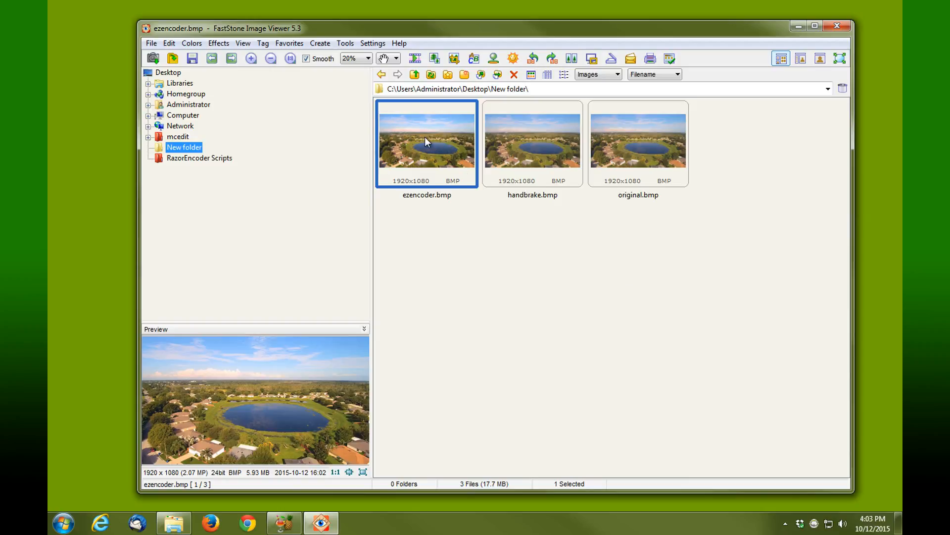
Step: Preview the handbrake and original images, and view original.bmp full screen to compare it with handbrake.bmp
click(524, 139)
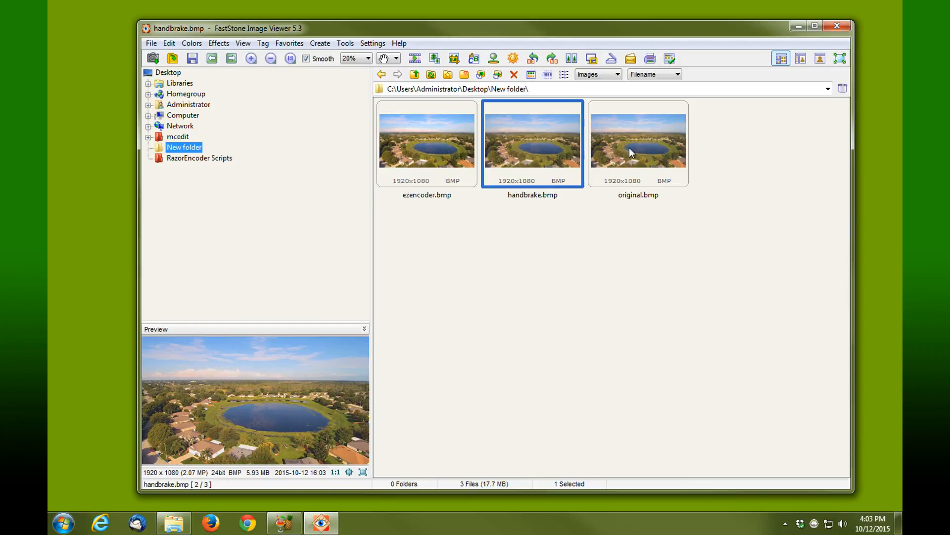
click(632, 148)
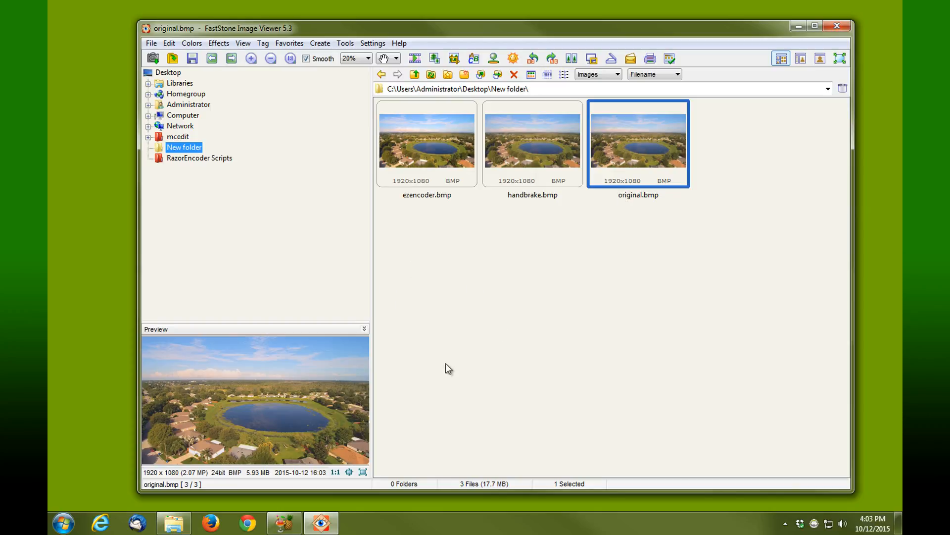
double_click(644, 150)
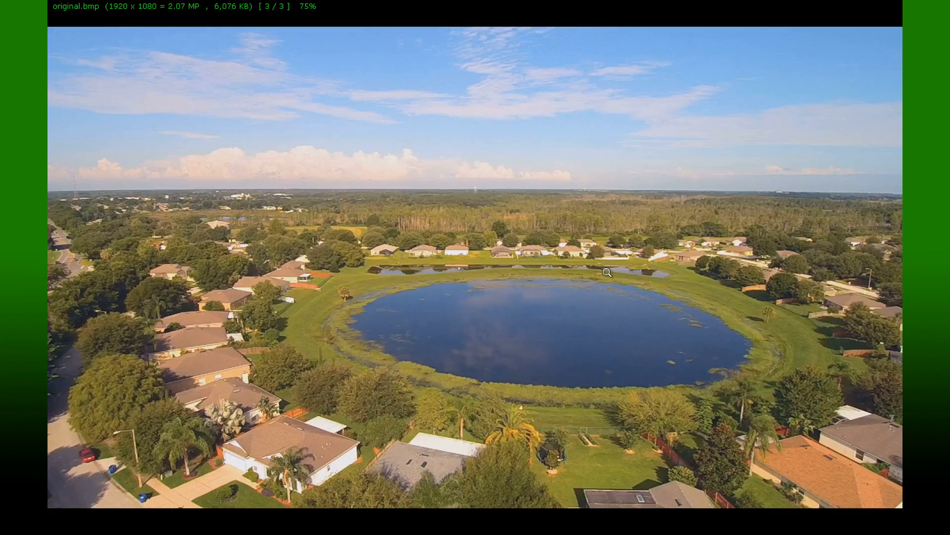
scroll(606, 272, up, 1)
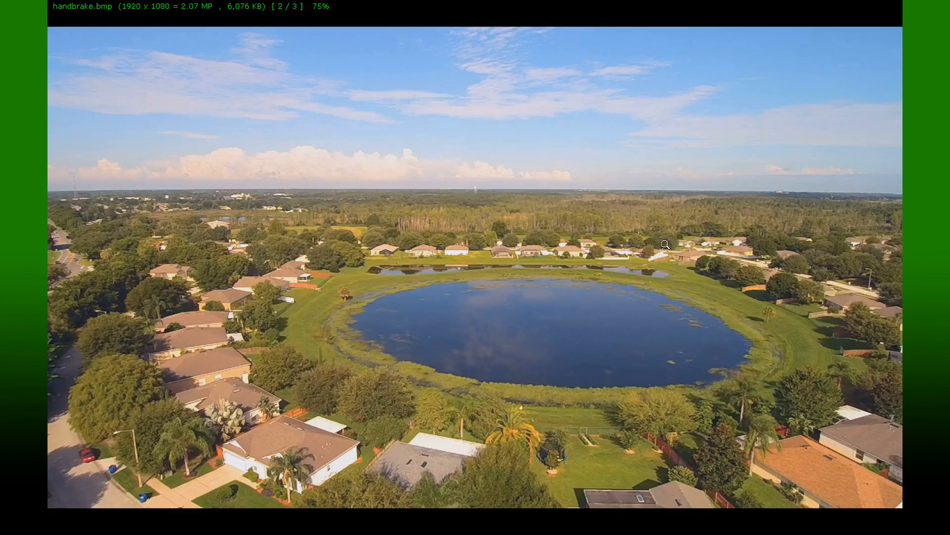
scroll(665, 244, down, 1)
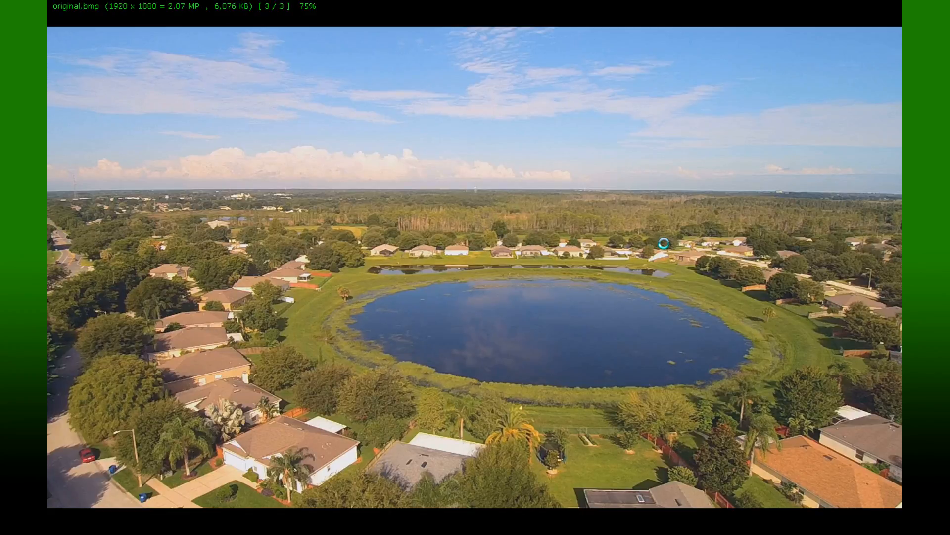
scroll(664, 242, up, 1)
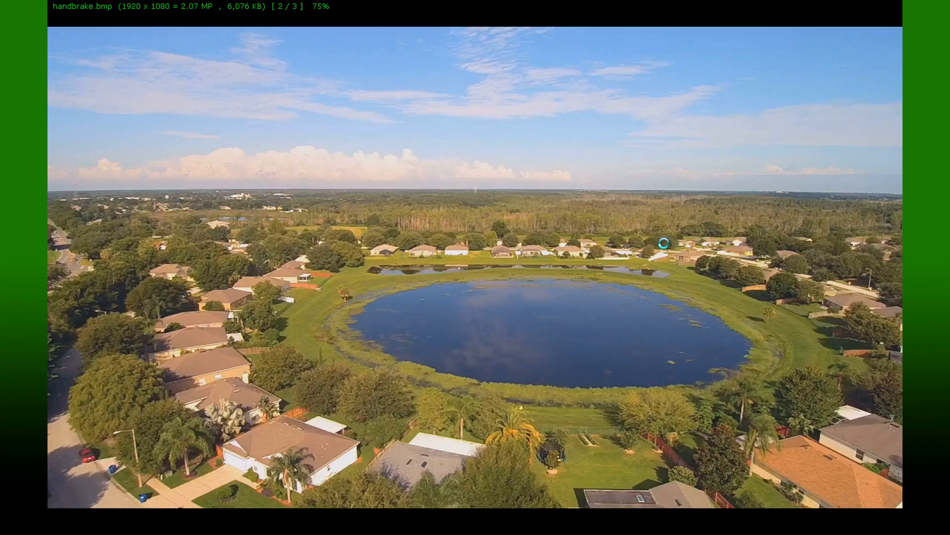
Step: Switch between ezencoder.bmp and handbrake.bmp at full screen to compare their colours and detail
scroll(664, 243, up, 1)
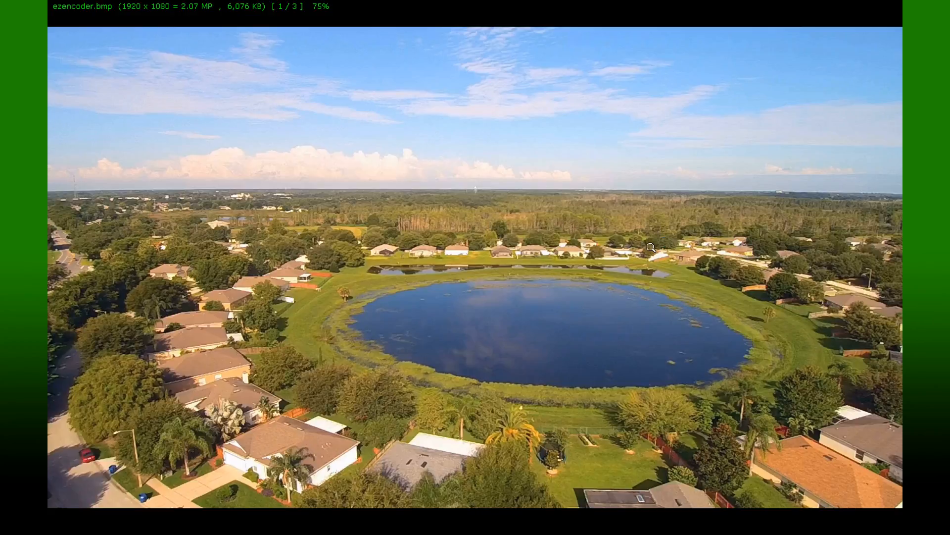
scroll(652, 248, down, 1)
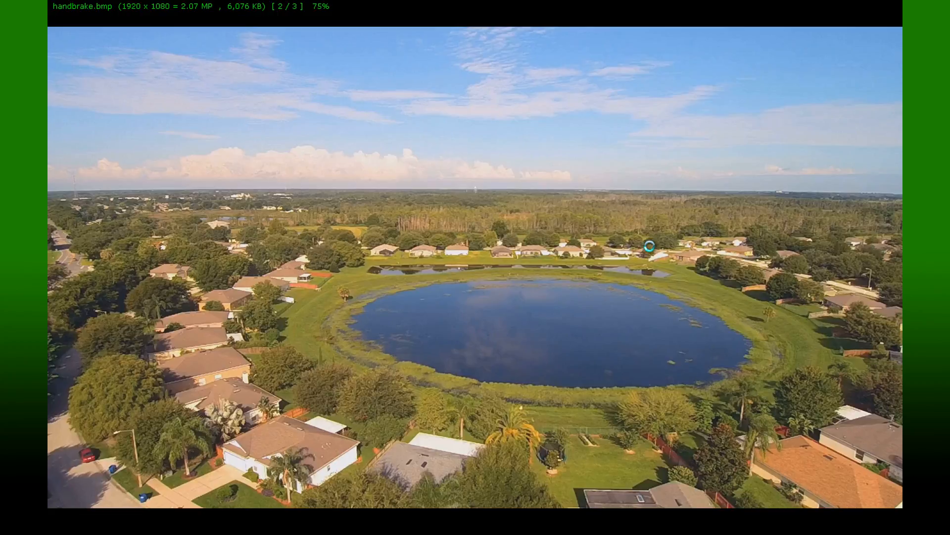
scroll(649, 246, up, 1)
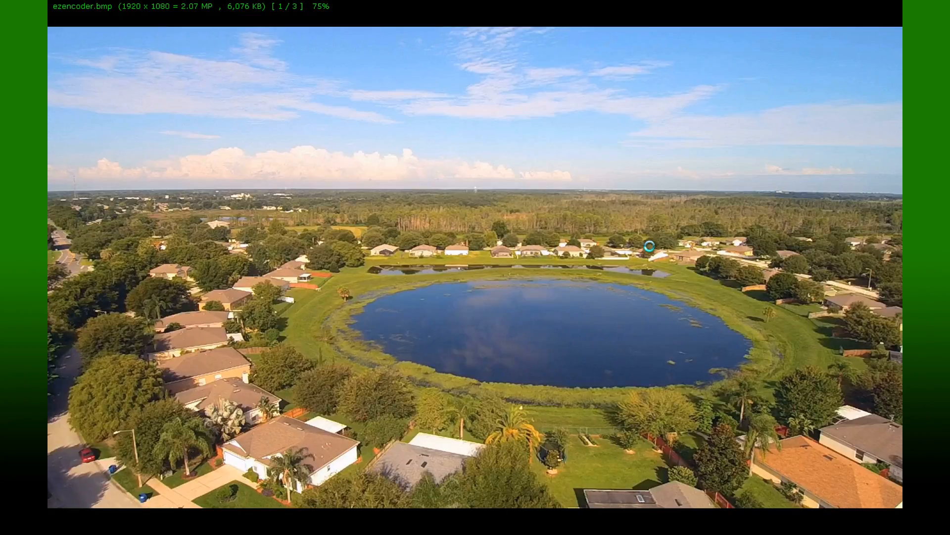
key(Right)
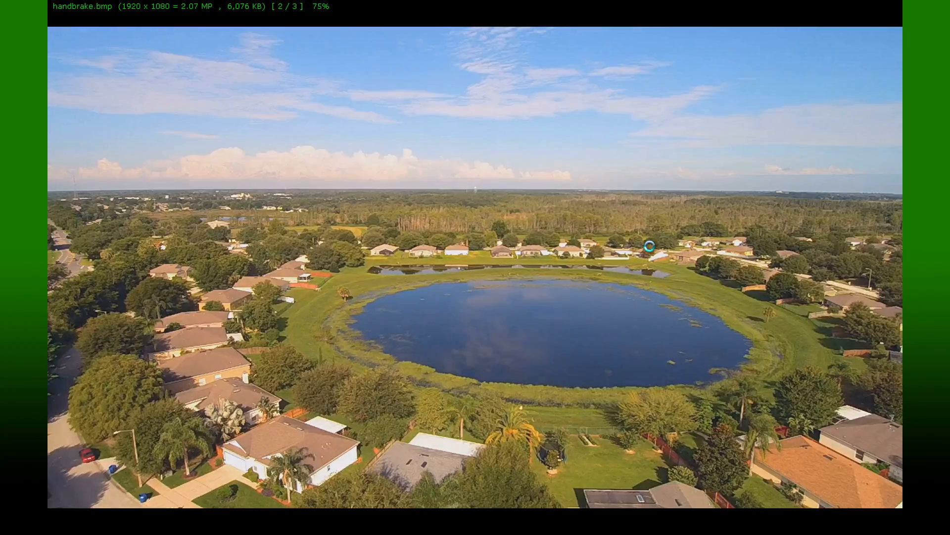
Step: Flip between original.bmp and handbrake.bmp again to check the HandBrake frame against the source
key(Right)
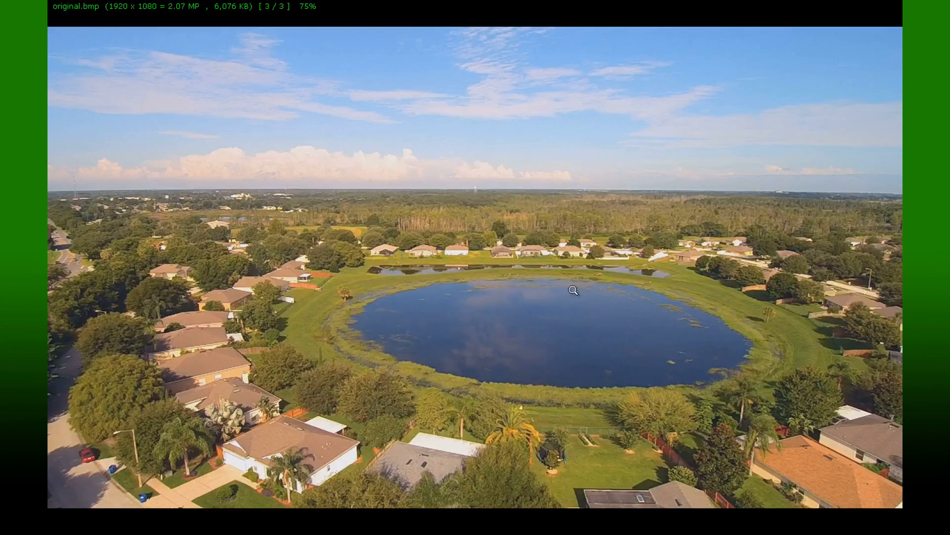
key(Left)
key(Right)
key(Left)
Step: Alternate repeatedly between ezencoder.bmp and handbrake.bmp to examine the differences between the two encoders' frames
key(Left)
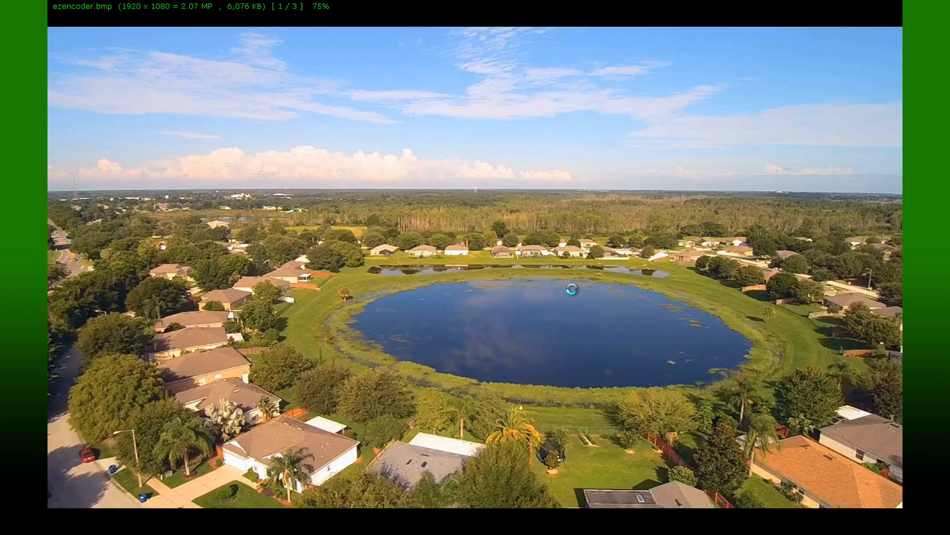
key(Right)
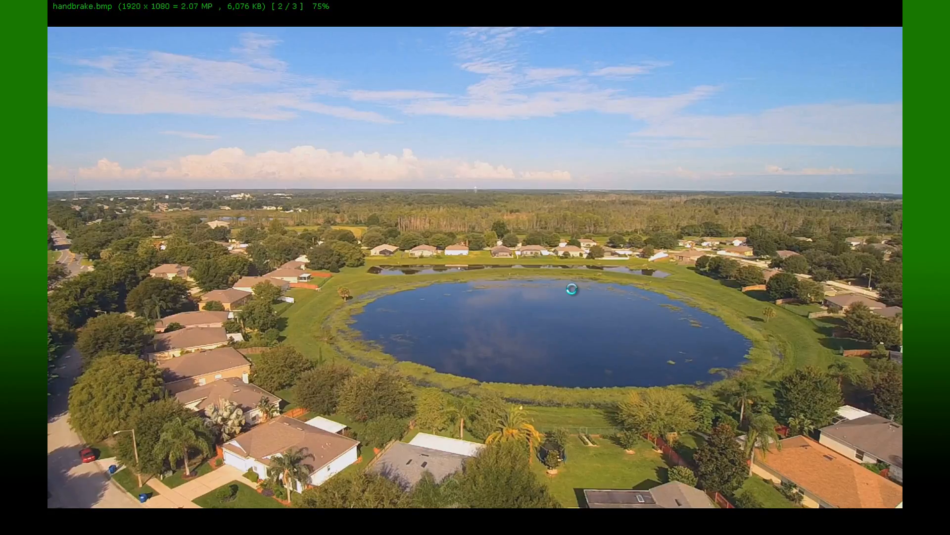
key(Left)
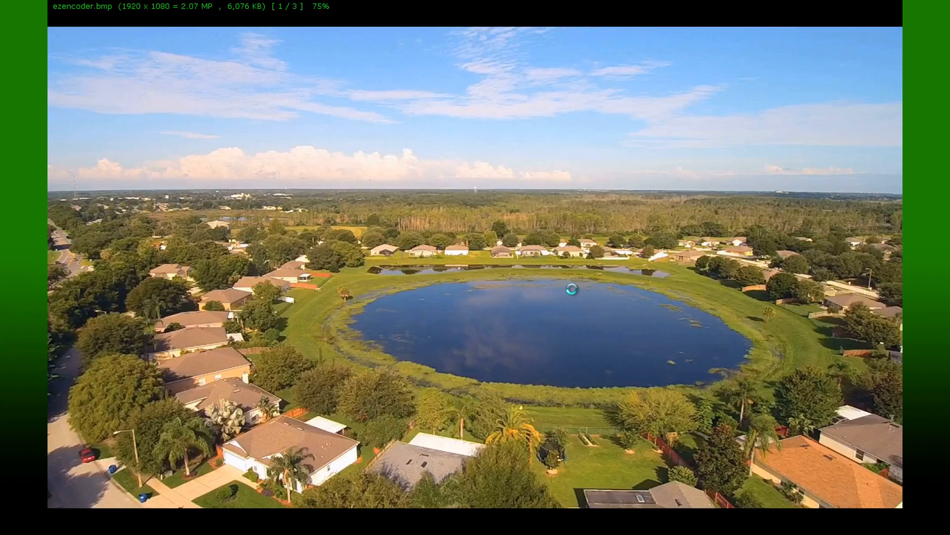
key(Right)
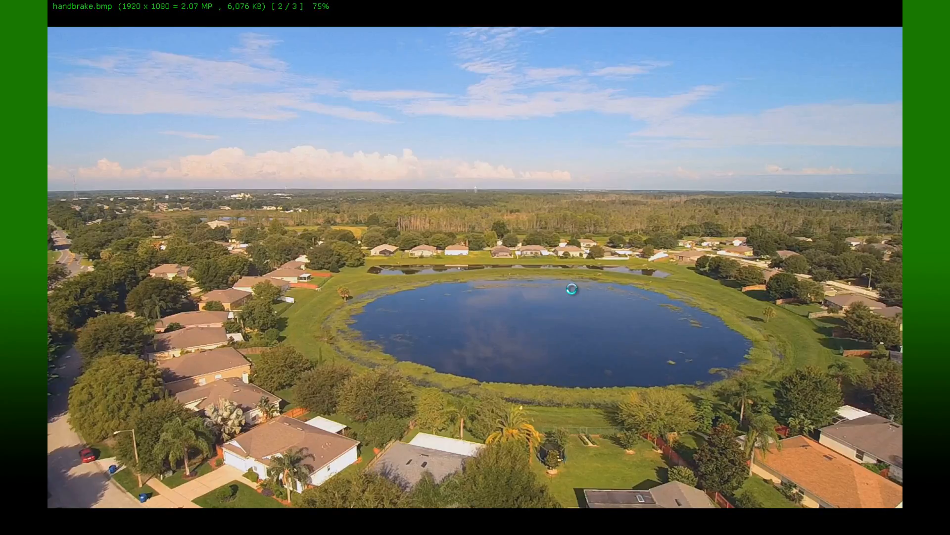
key(Left)
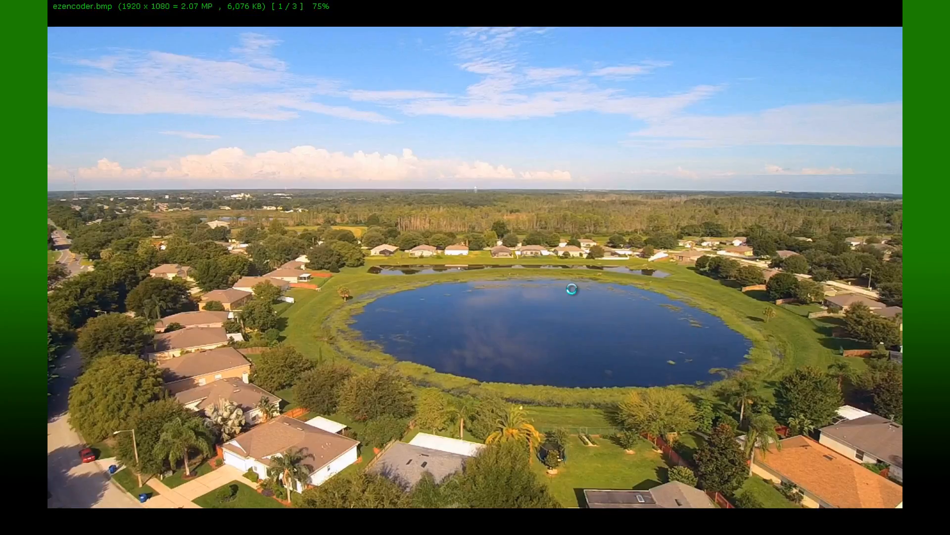
key(Right)
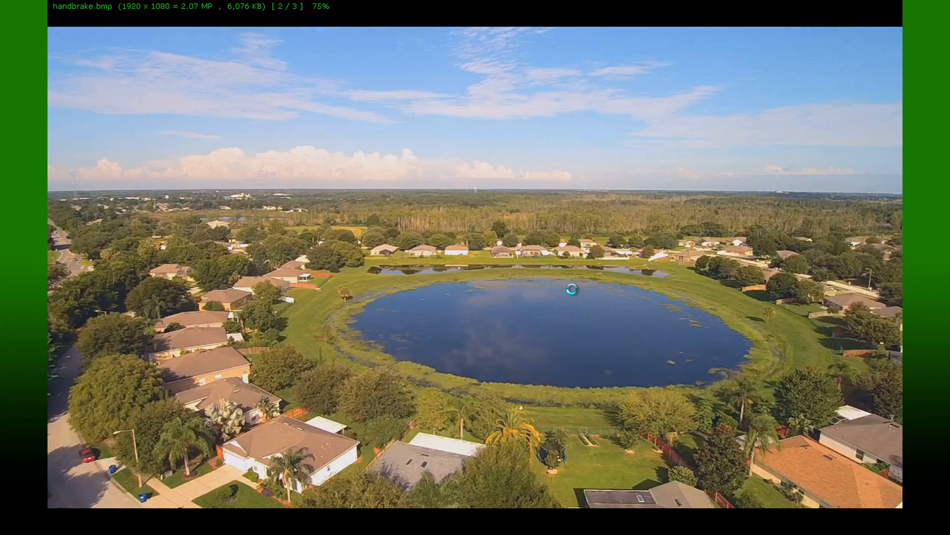
Step: Compare original.bmp with ezencoder.bmp, and leave the full-screen view and minimize the image viewer
key(Right)
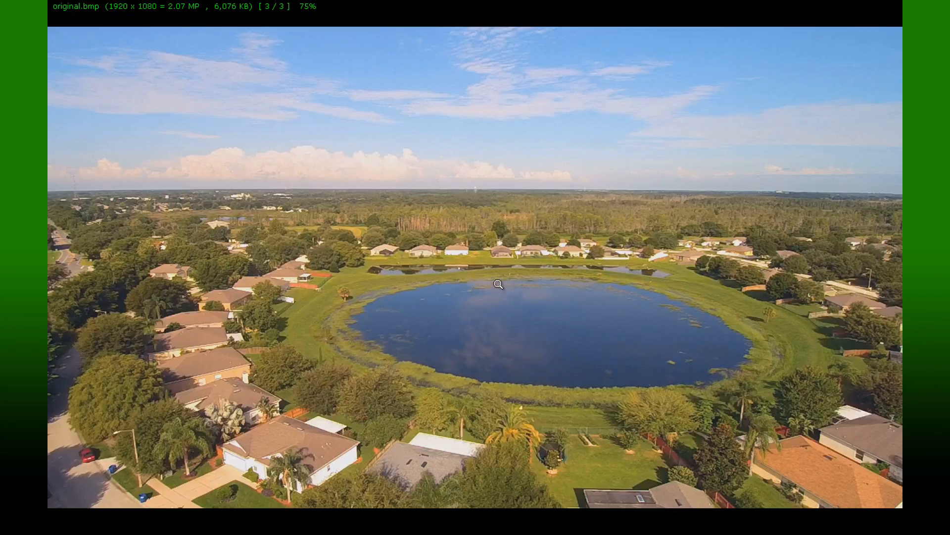
key(Left)
key(Left)
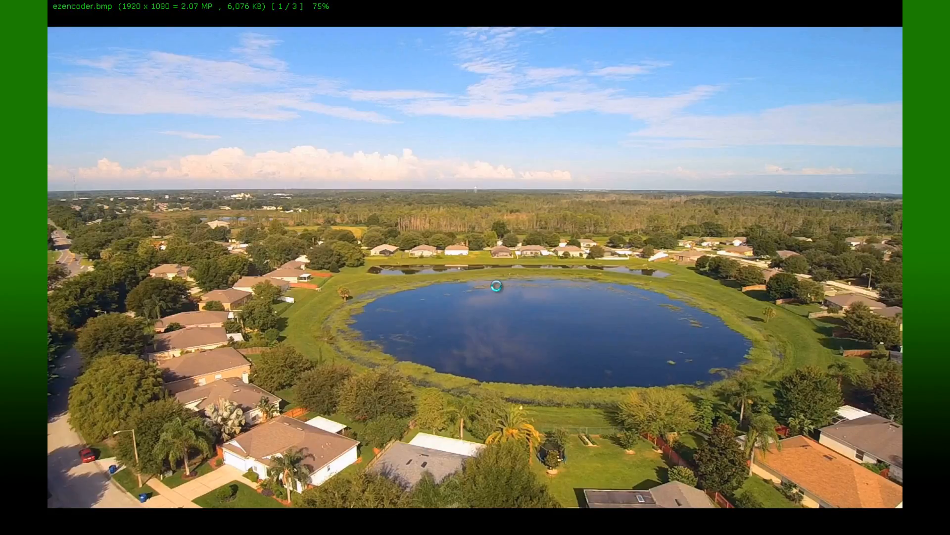
key(Escape)
click(795, 29)
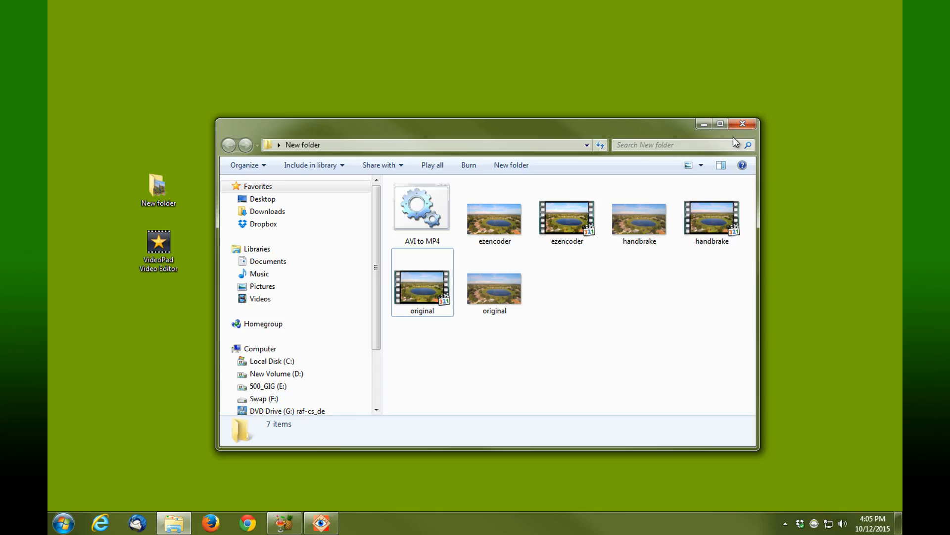